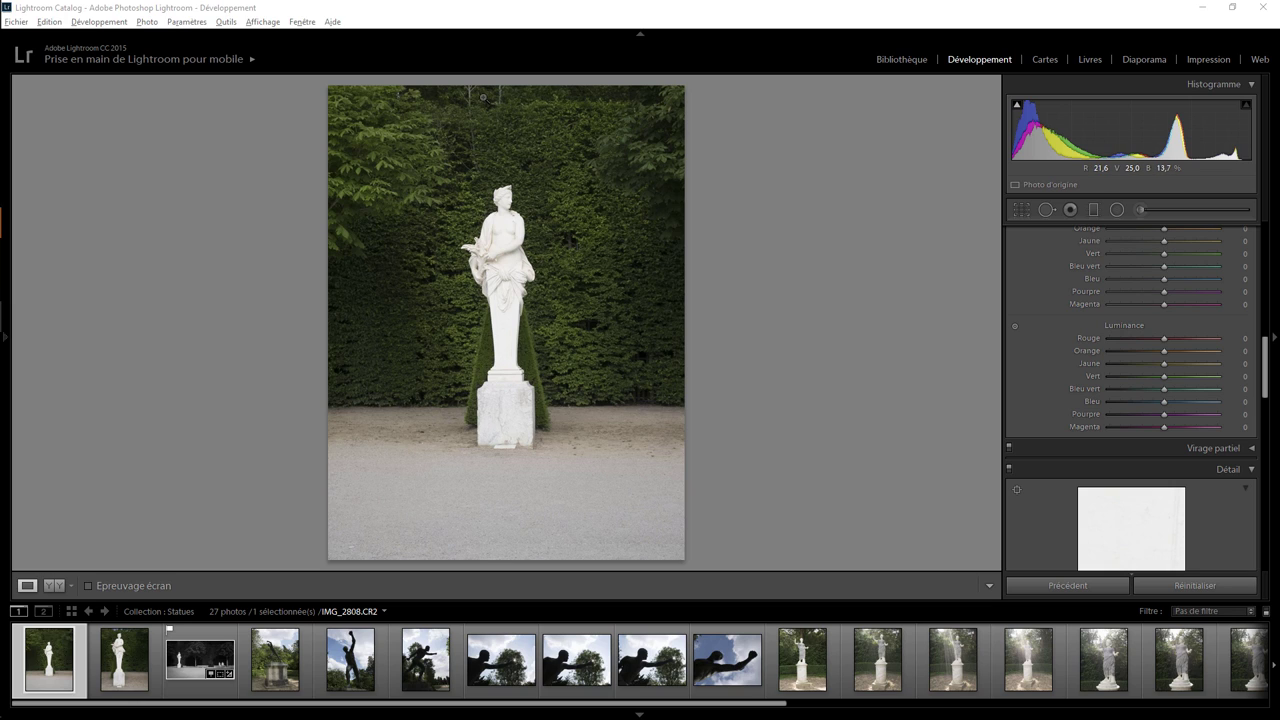
Step: Crop the white statue photo in from the top-right and bottom-left corners, recentring the statue
click(1021, 209)
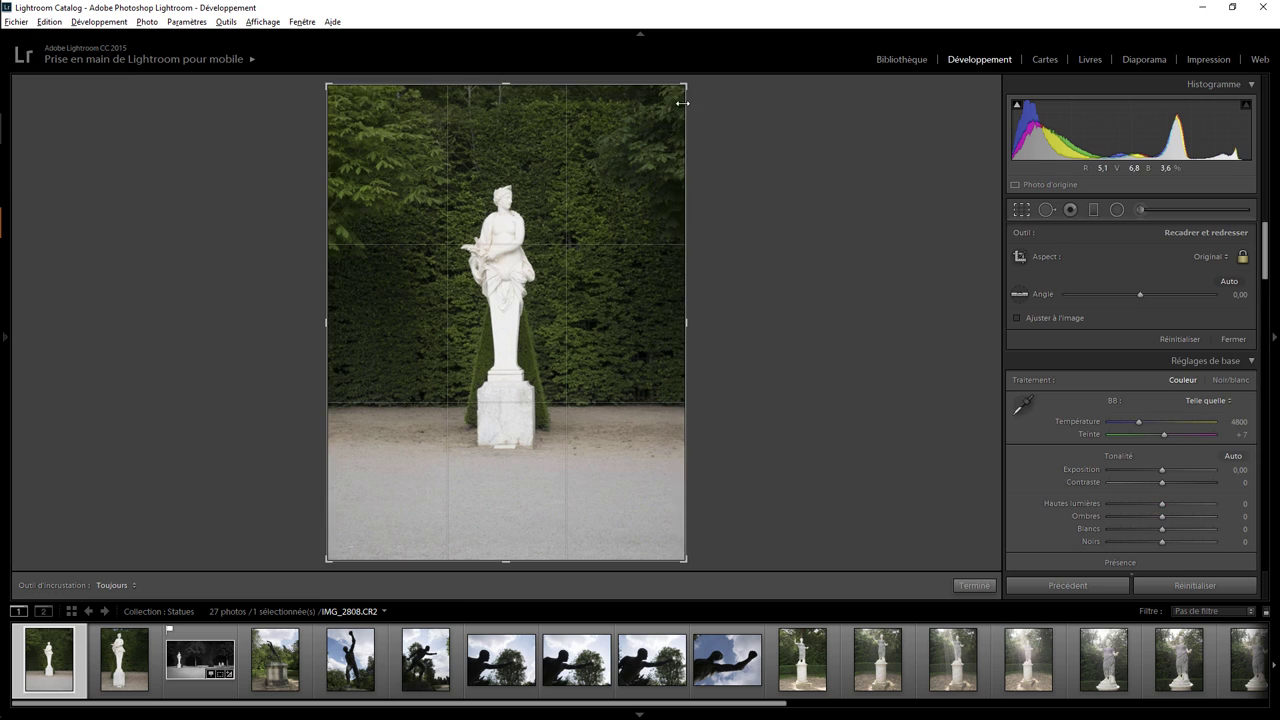
drag(684, 86, 667, 102)
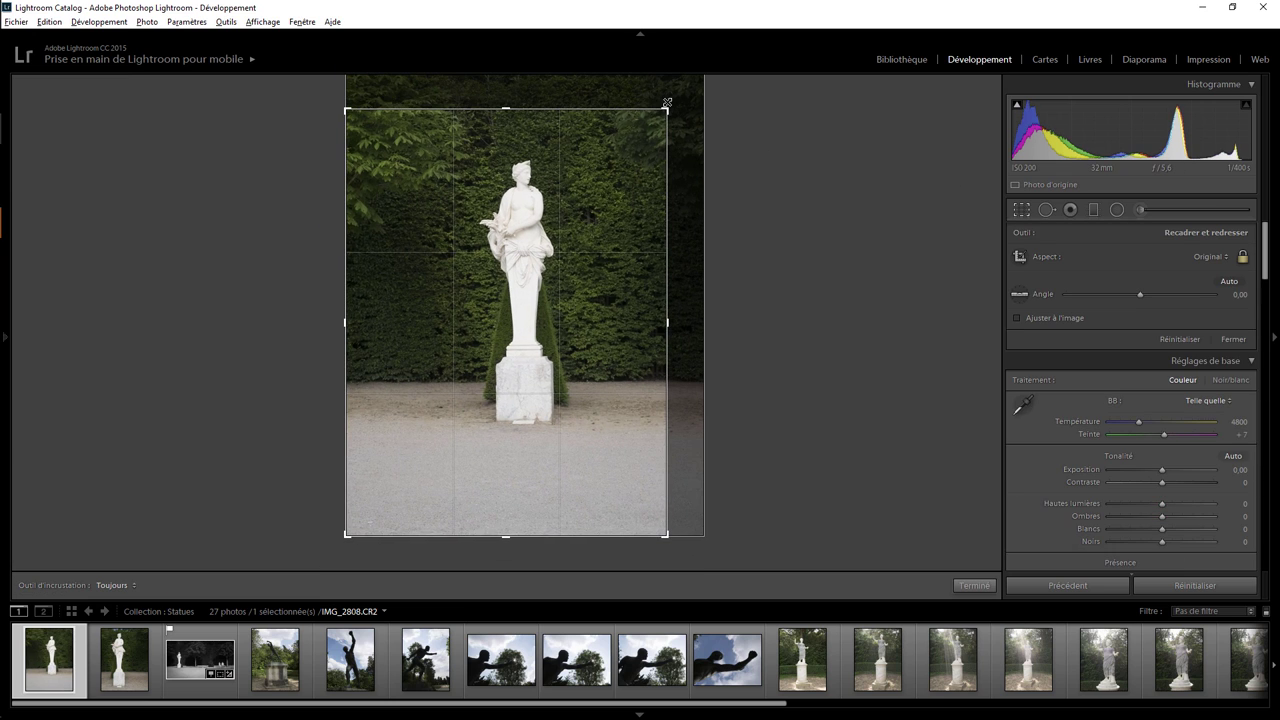
drag(528, 262, 513, 222)
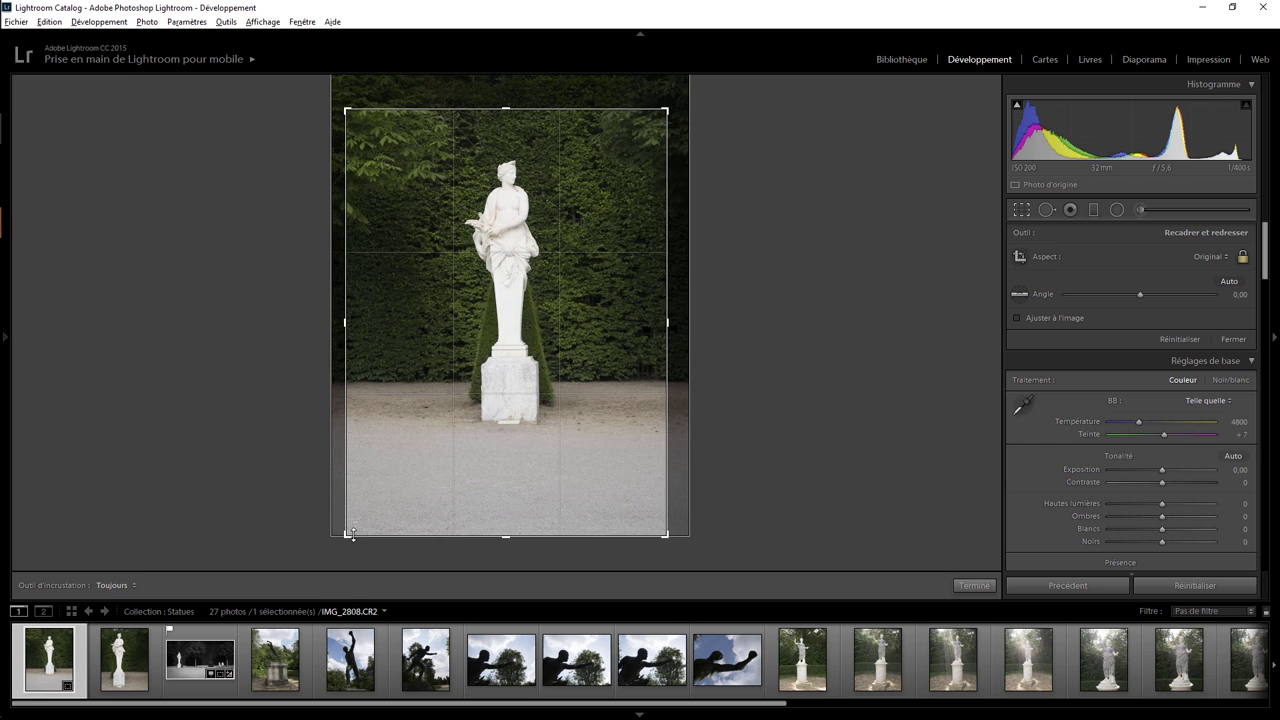
drag(346, 534, 364, 519)
drag(495, 370, 509, 402)
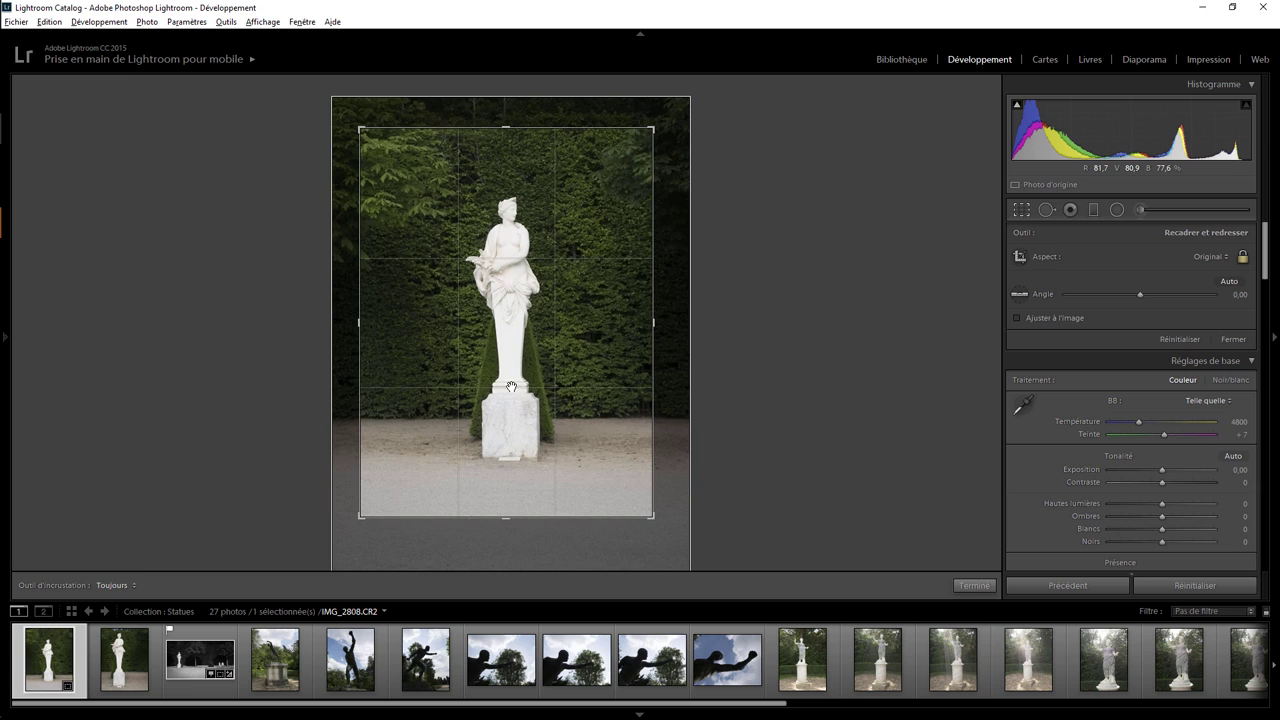
key(Return)
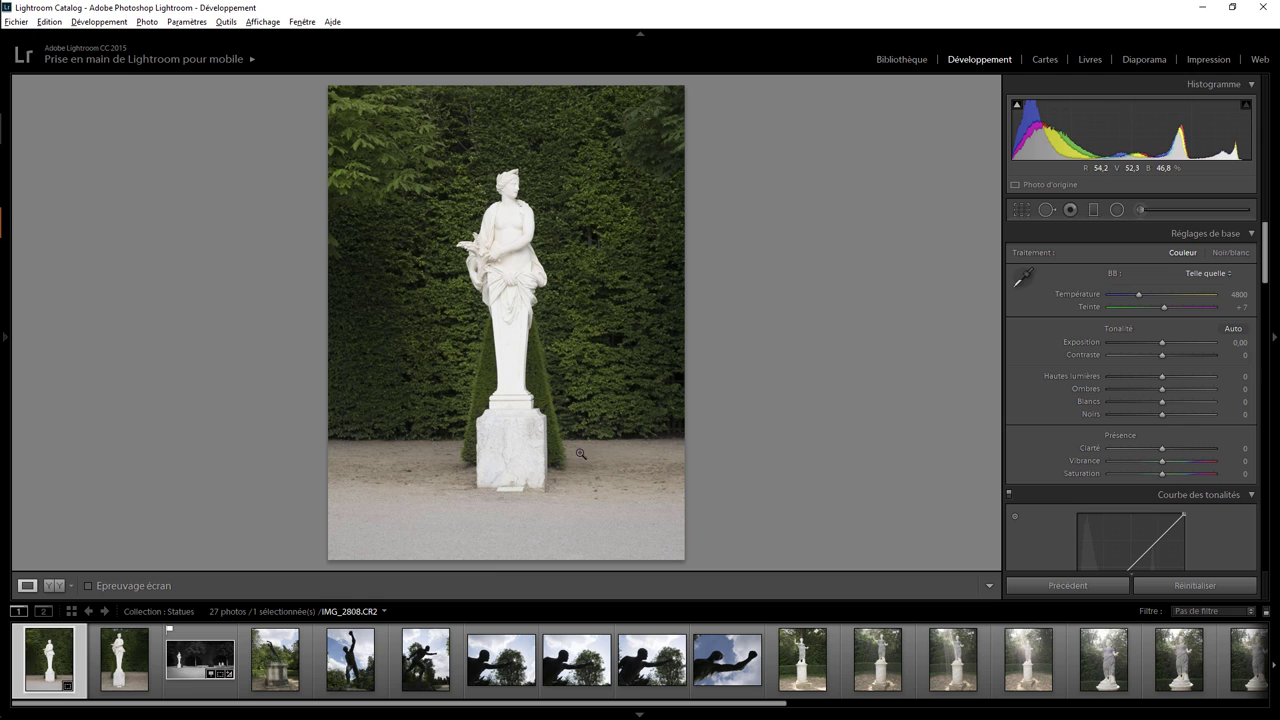
Step: Refine the crop by shifting the statue slightly within the frame
click(1021, 209)
drag(502, 322, 482, 319)
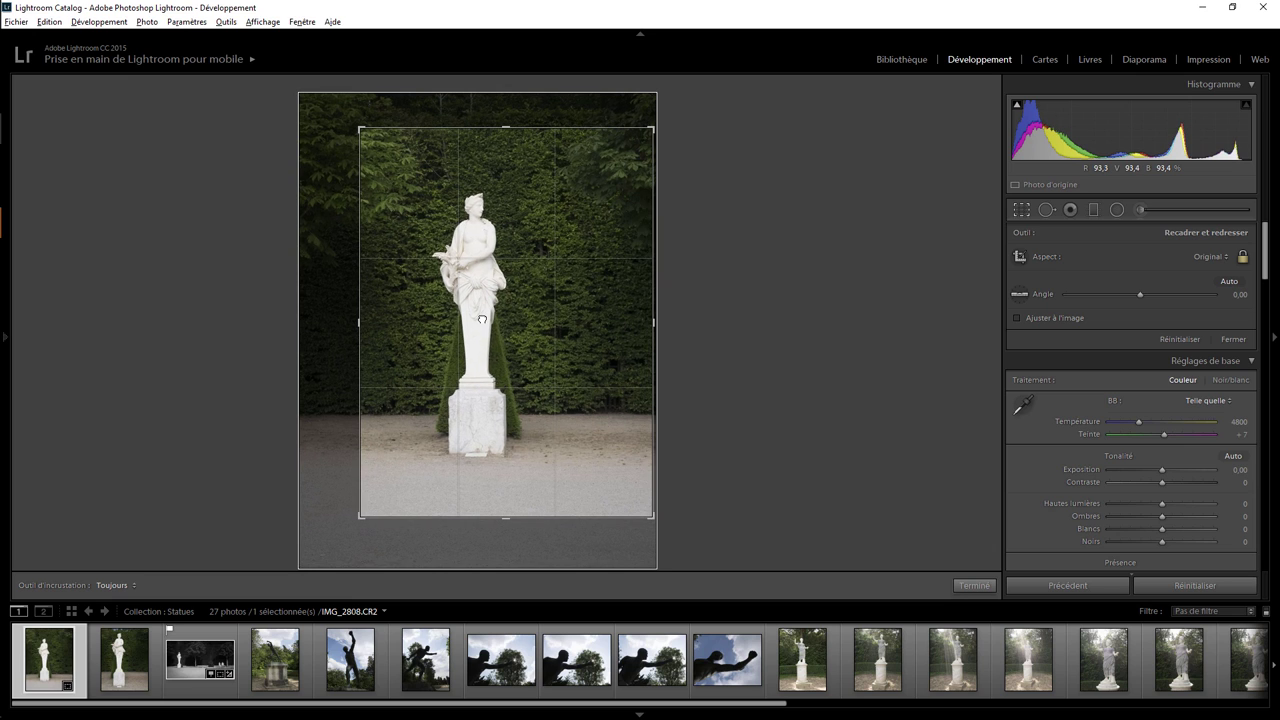
key(Return)
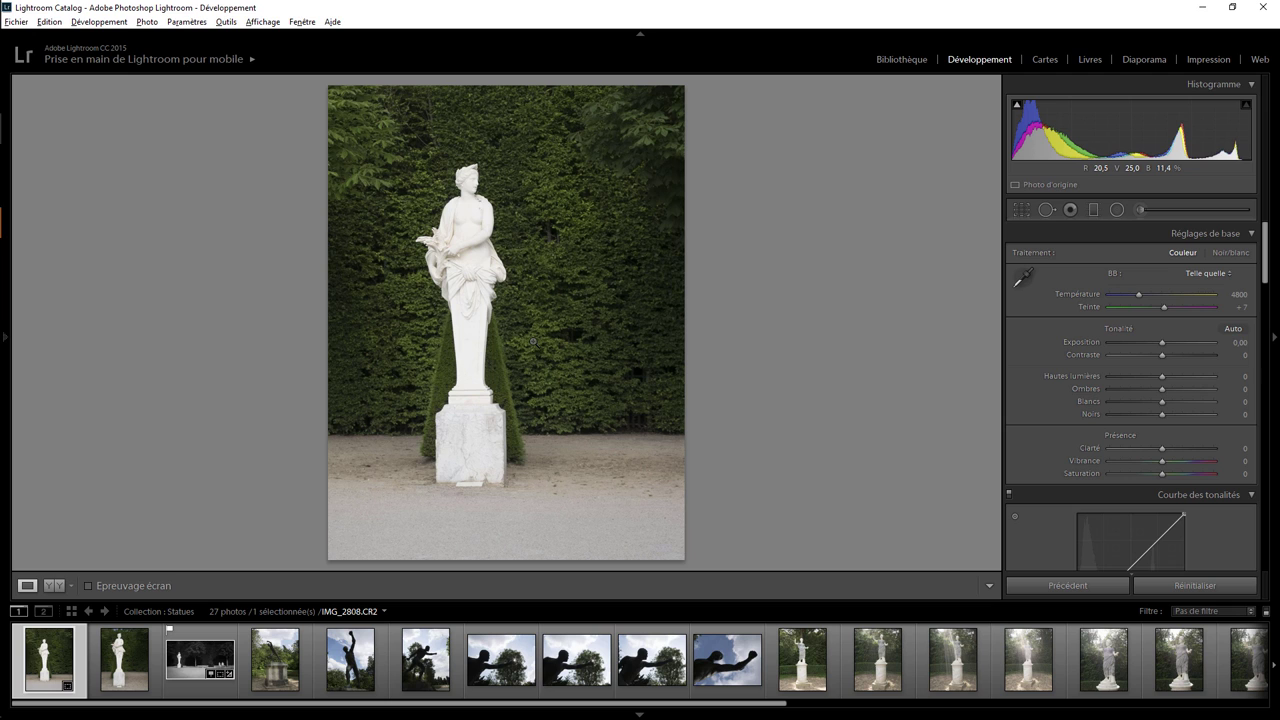
Step: Select the black-and-white bench photo, then the bronze pedestal statue P1000180.RW2
click(197, 688)
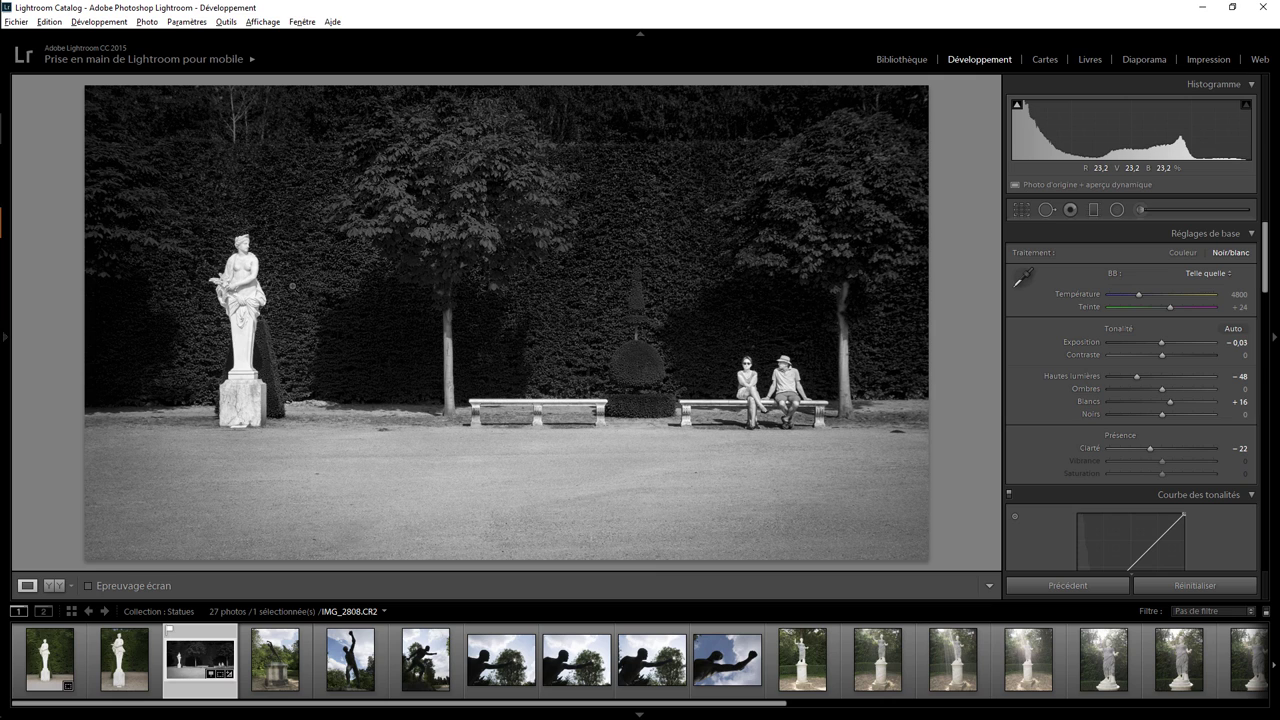
click(284, 659)
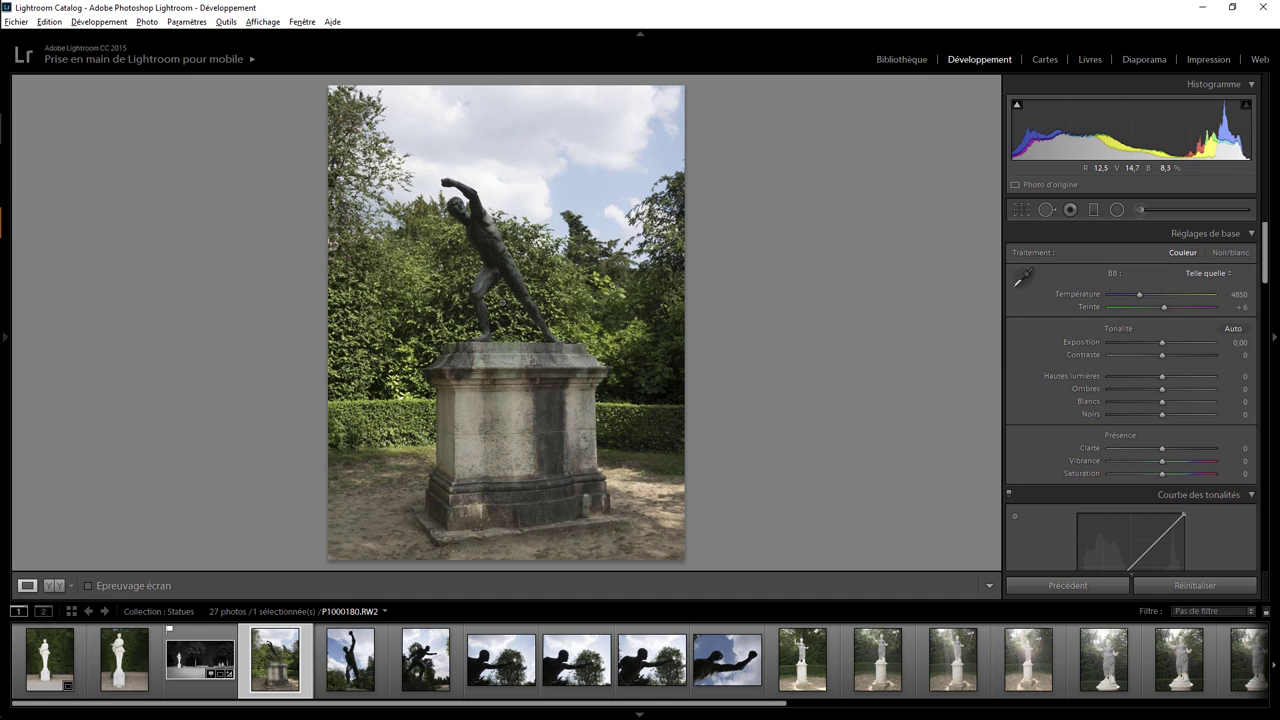
Step: On raised-fist statue P1000179.RW2, set Shadows to +62 and HSL Green luminance to −93
key(Right)
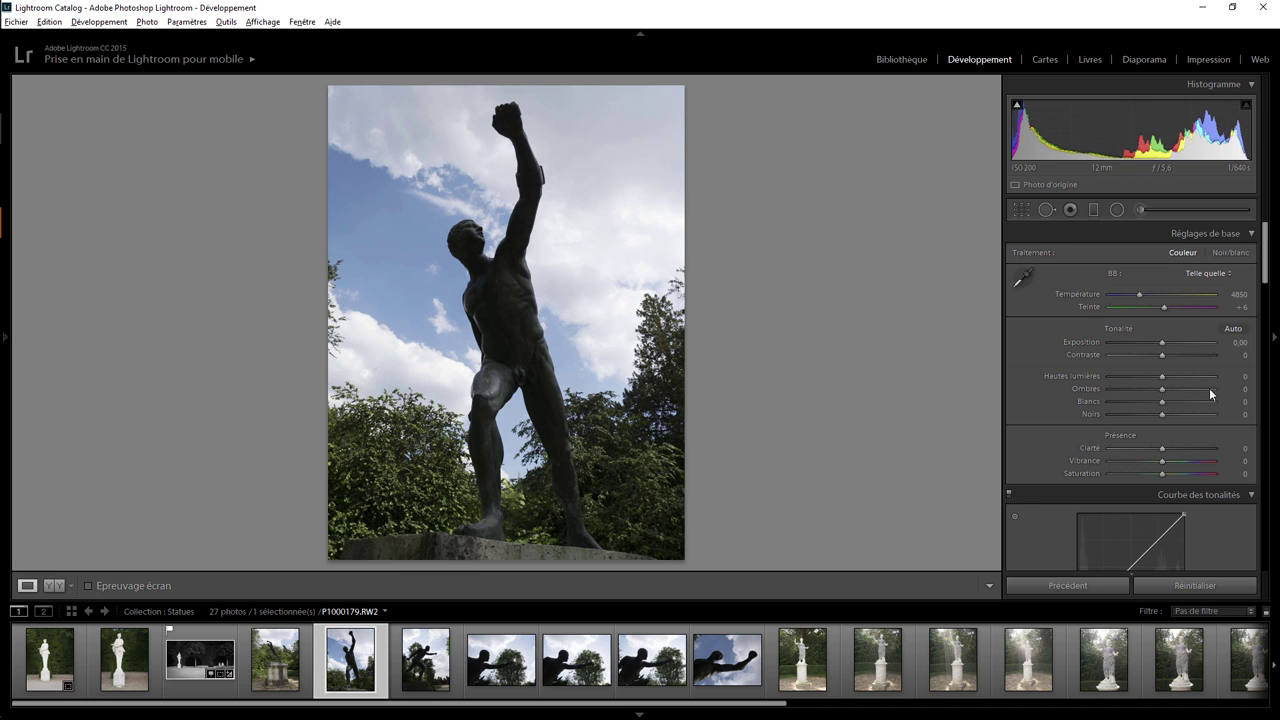
drag(1165, 389, 1194, 395)
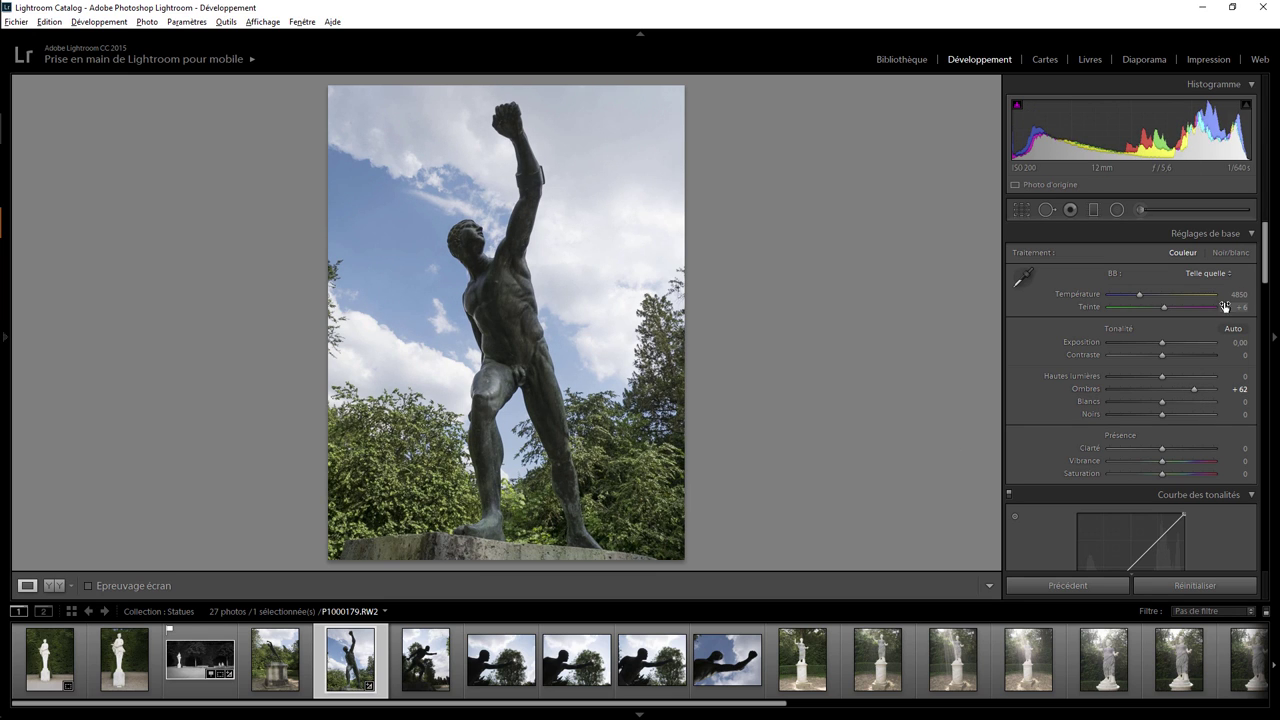
drag(1265, 280, 1261, 402)
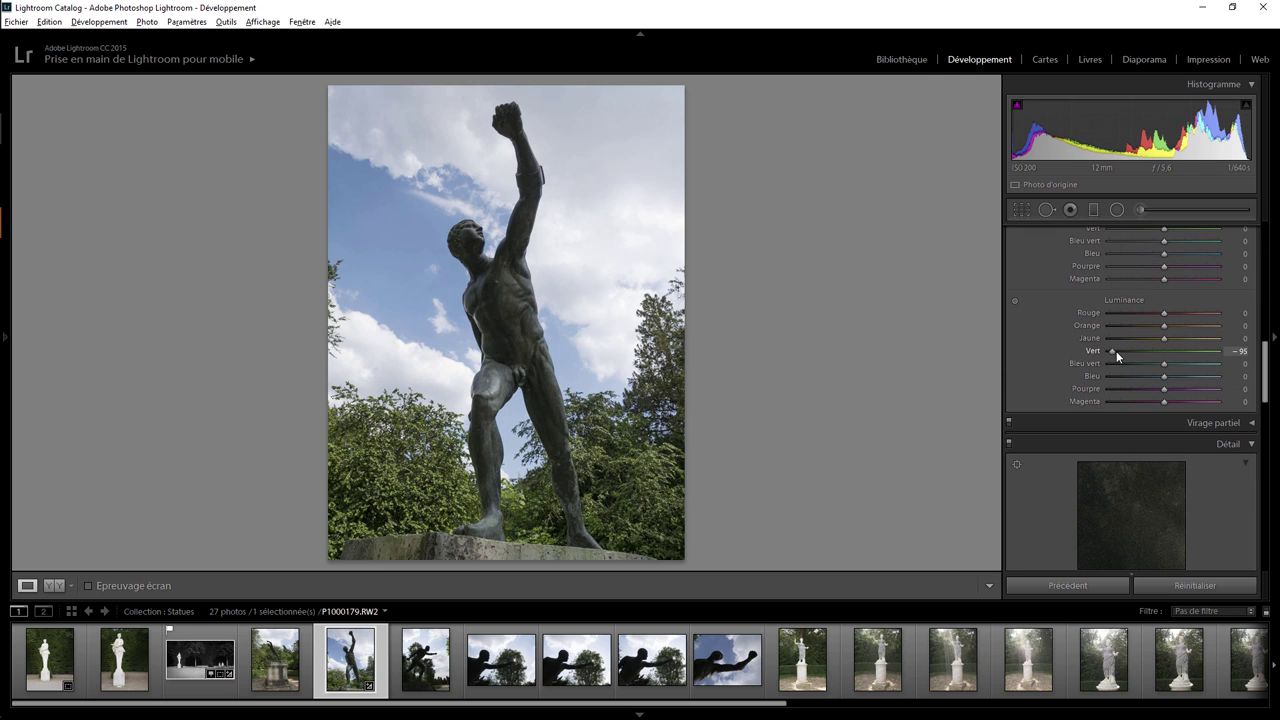
mouse_move(1116, 351)
mouse_down()
mouse_move(1176, 351)
mouse_move(1089, 354)
mouse_move(1168, 351)
mouse_move(1108, 355)
mouse_up()
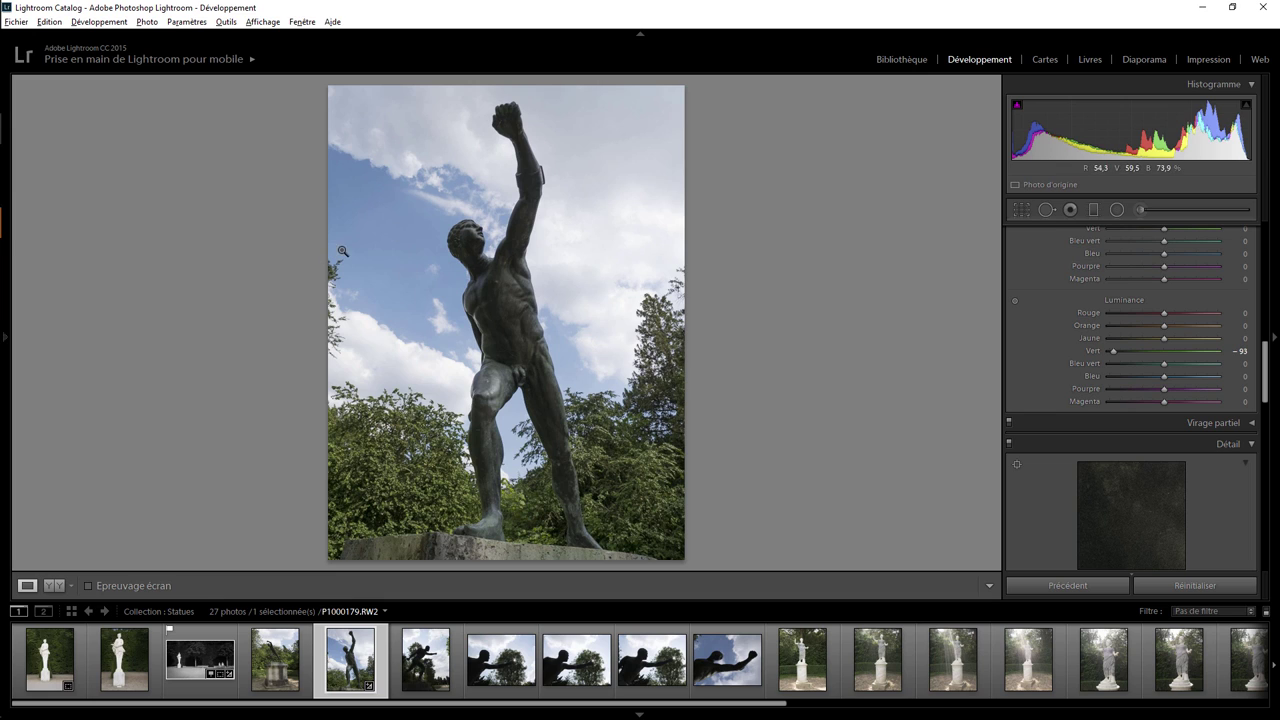
Step: Crop the raised-fist photo to a 2 x 3 ratio, then open silhouetted statue P1000185.RW2
click(1024, 211)
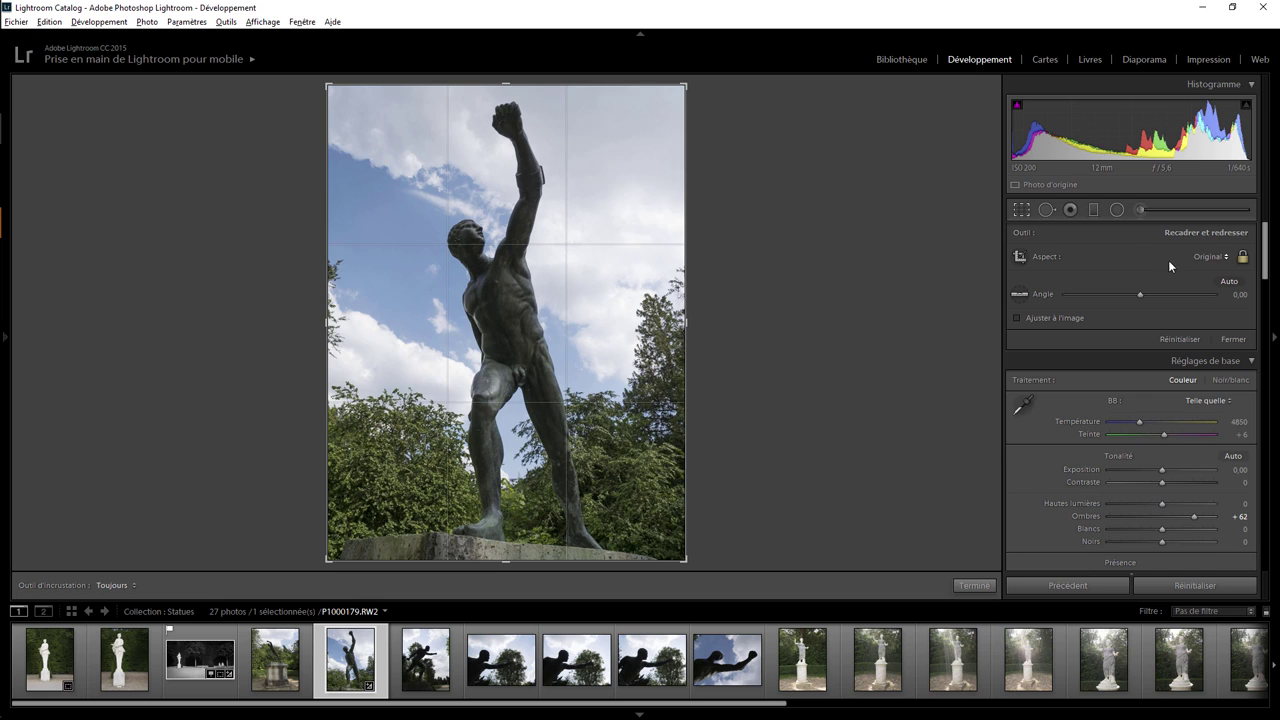
click(1207, 258)
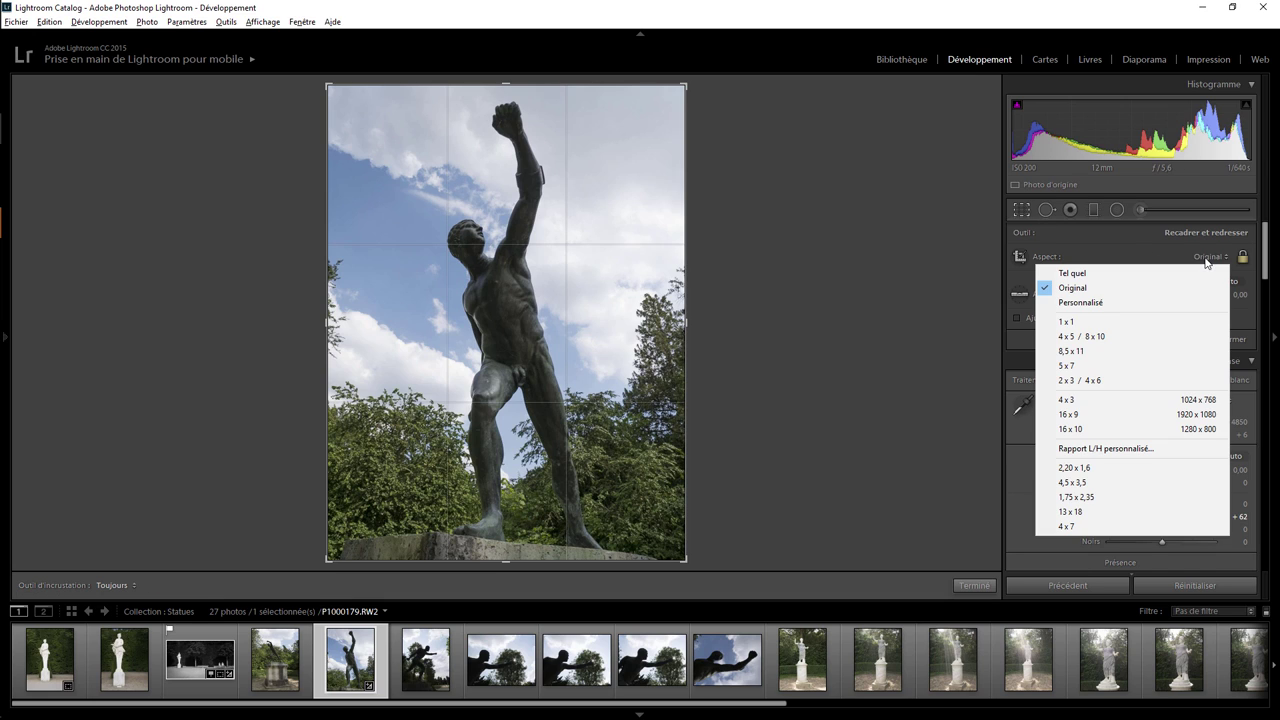
click(1095, 380)
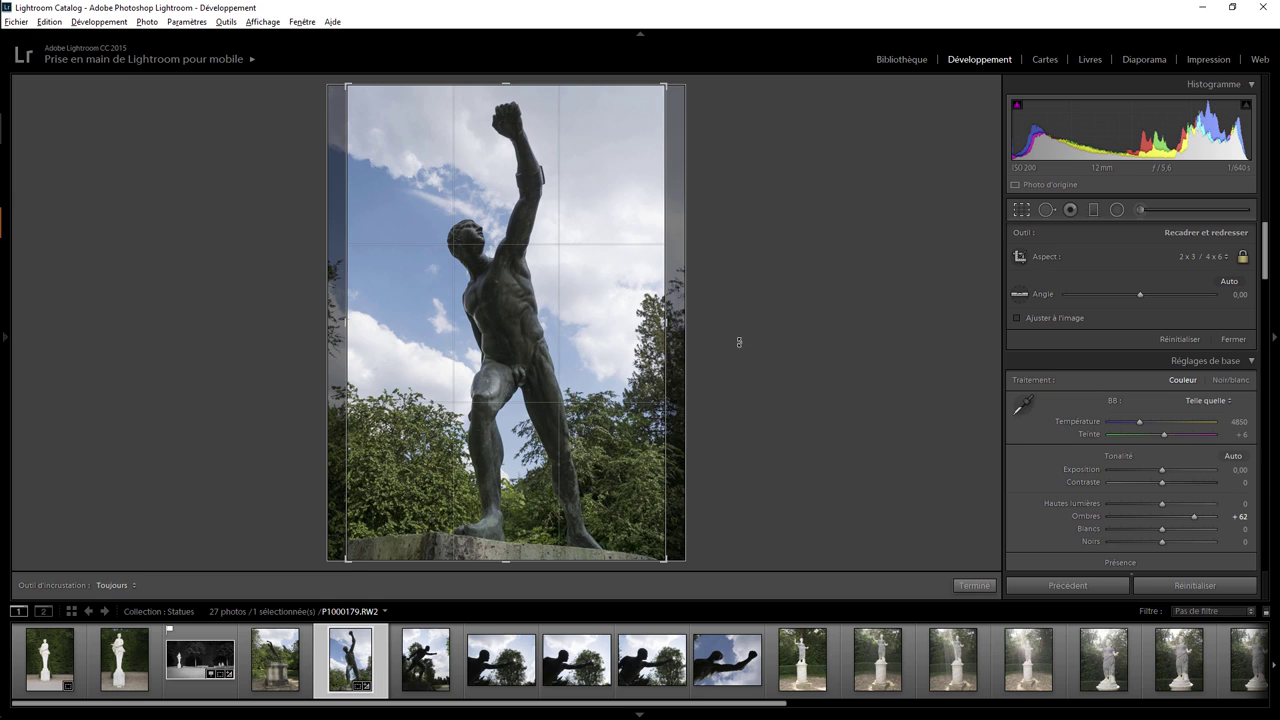
click(980, 587)
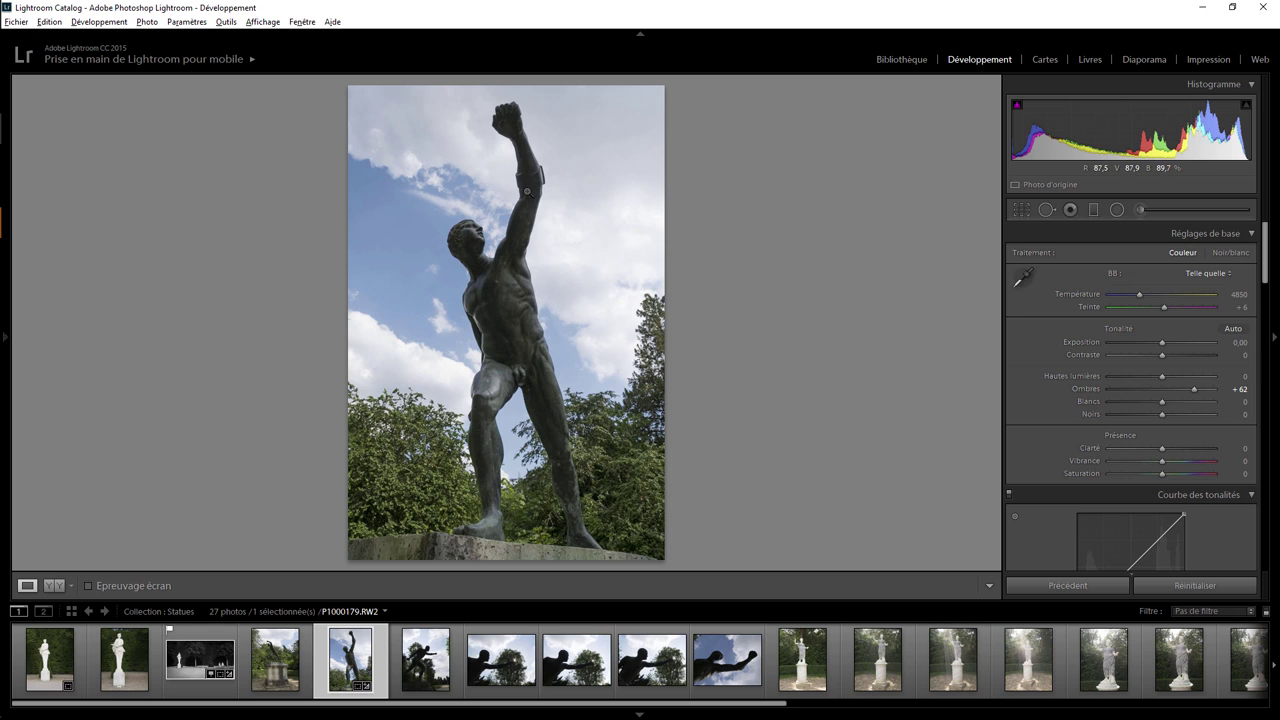
click(722, 664)
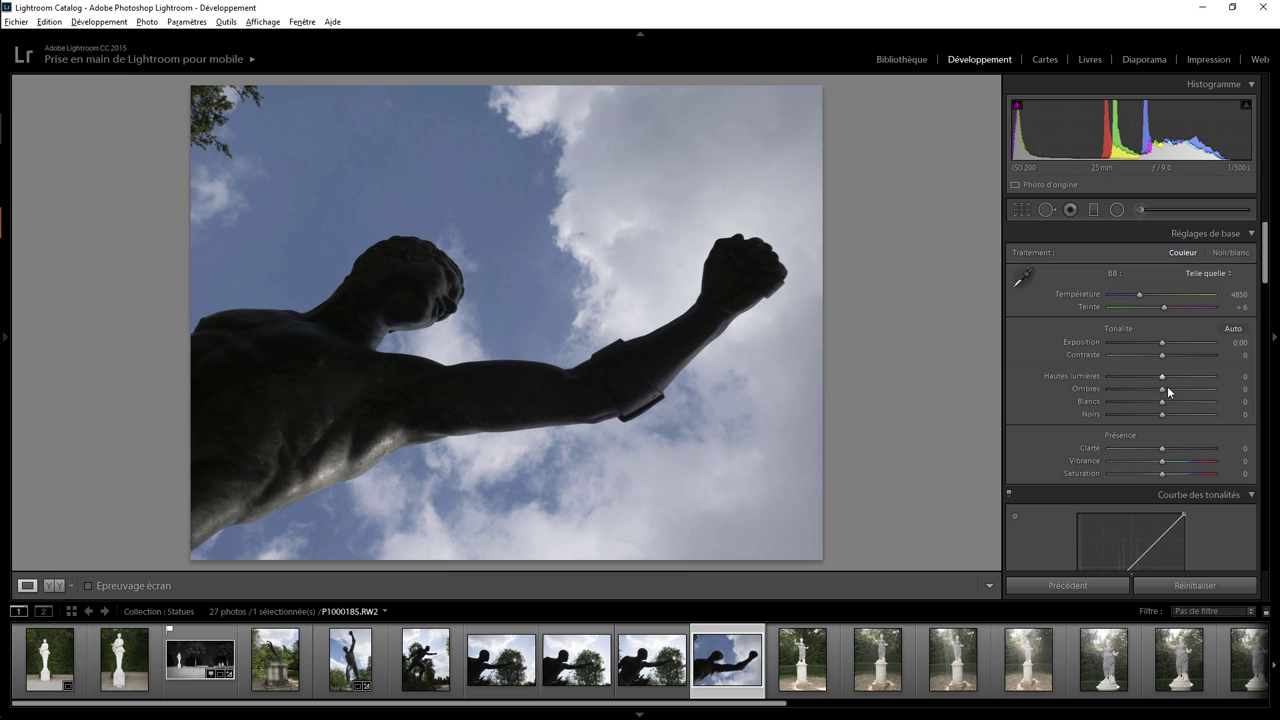
Step: Lift Shadows to +94 and straighten the photo with a crop angle of about −5°
drag(1162, 391, 1212, 388)
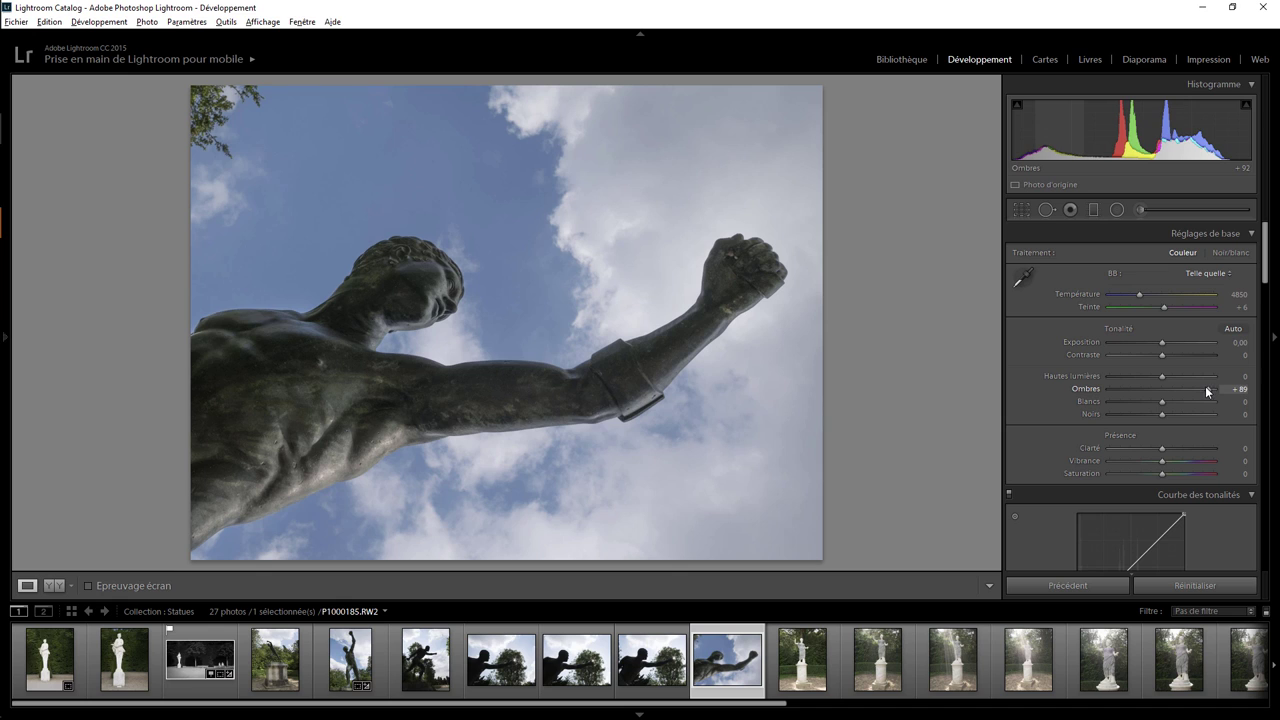
drag(1207, 390, 1211, 389)
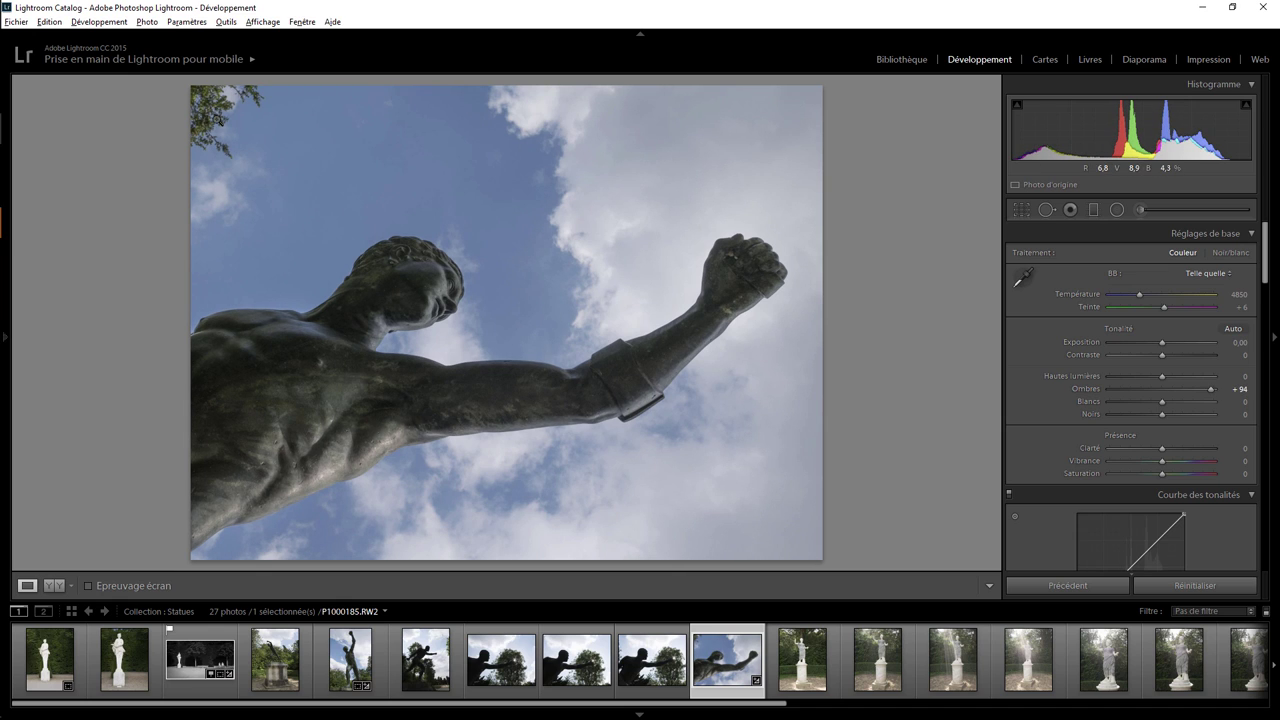
click(1046, 209)
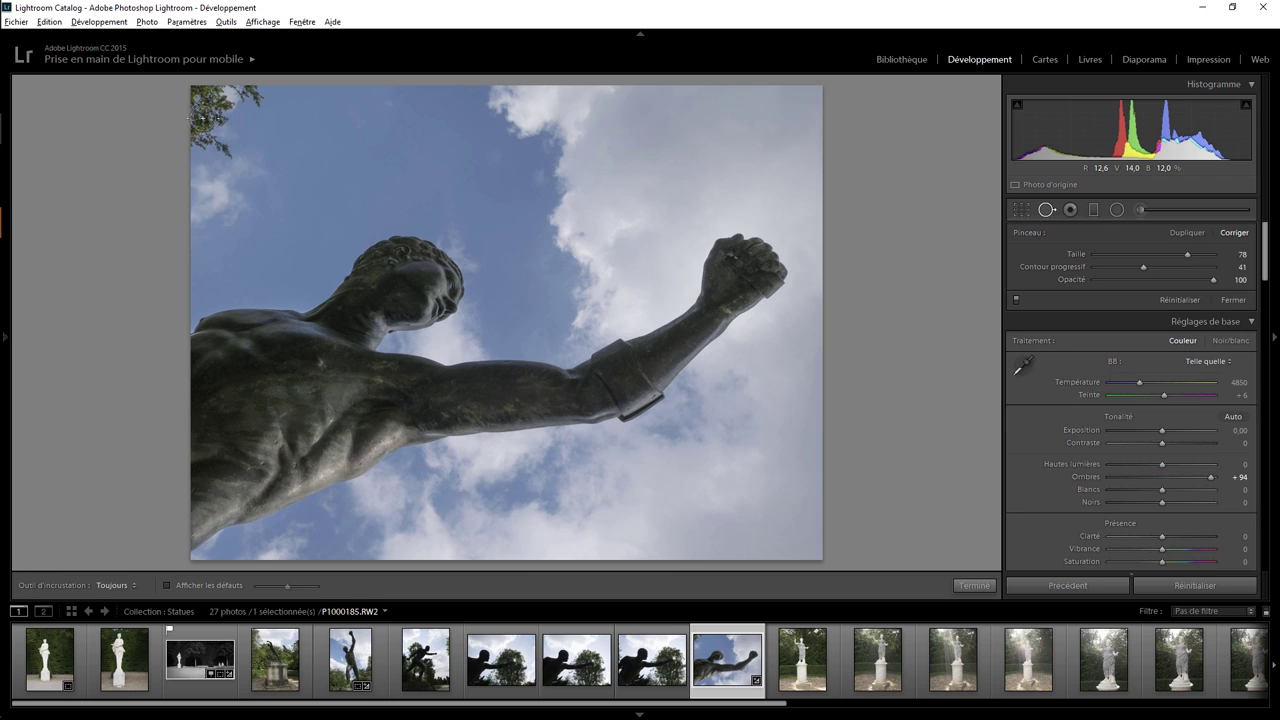
key(r)
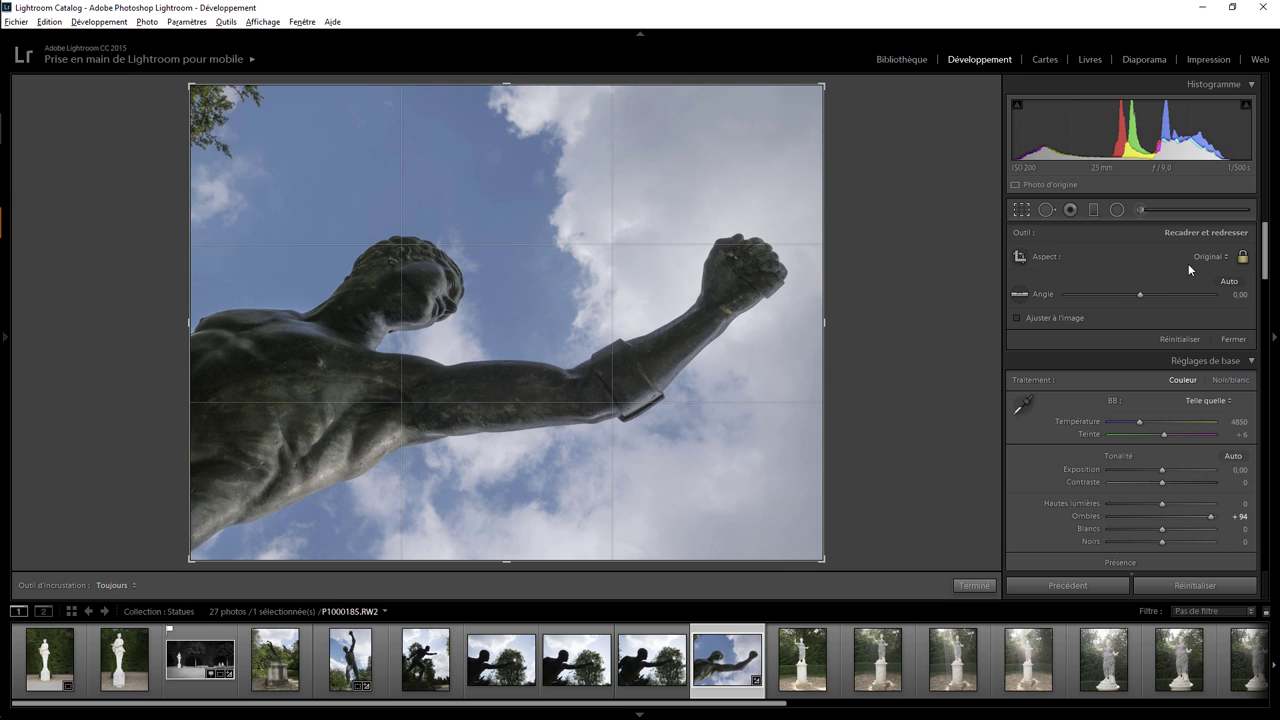
drag(1139, 293, 1134, 292)
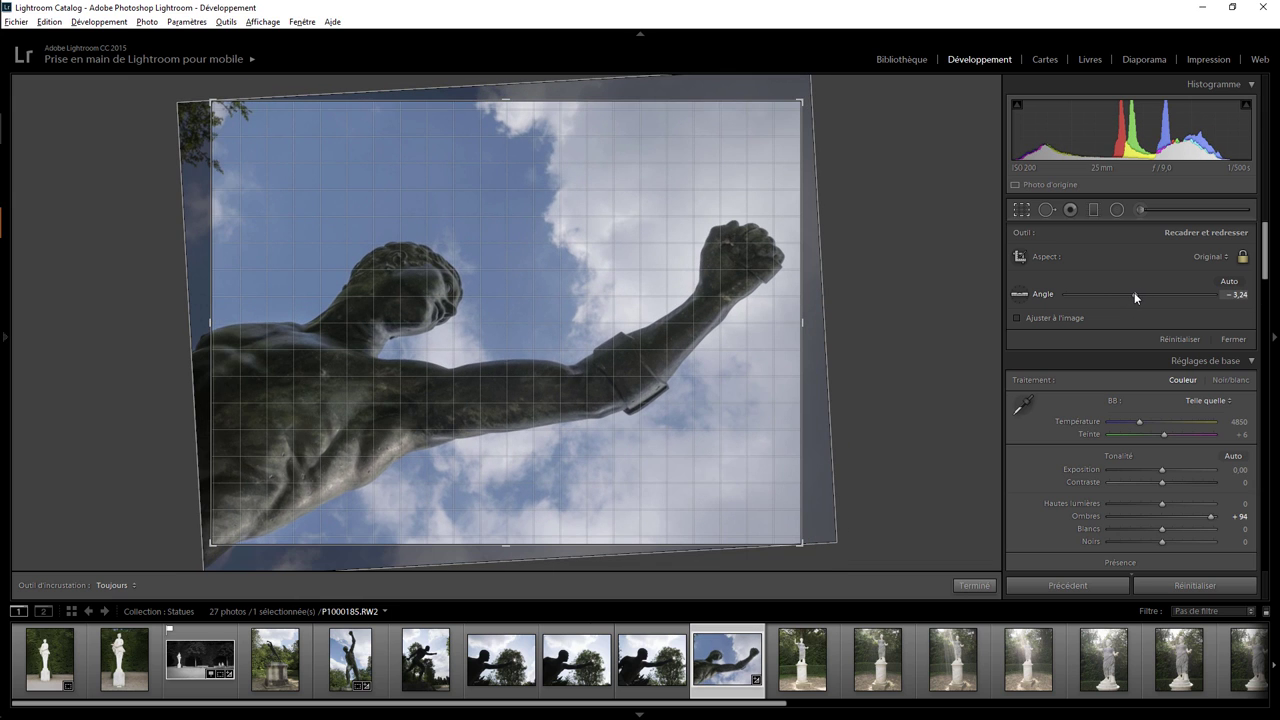
drag(1134, 292, 1134, 294)
click(973, 587)
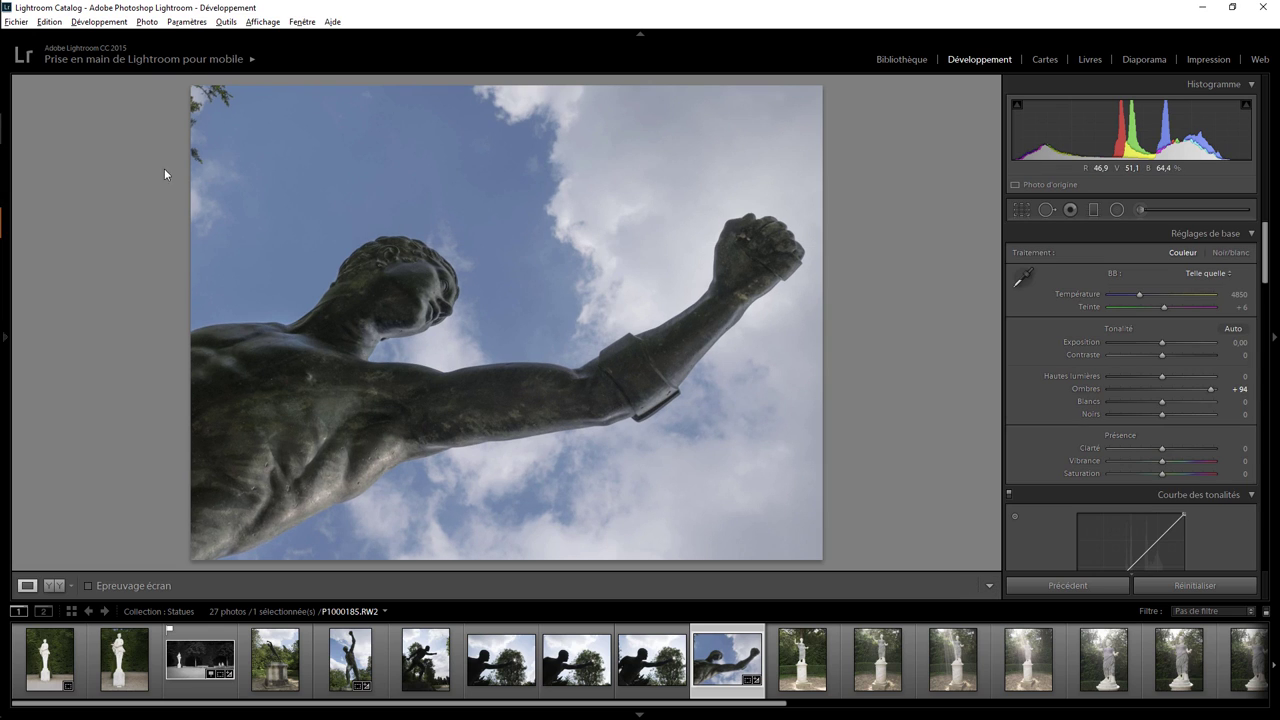
Step: Try a spot-removal patch on the top-left foliage, then delete it
click(1047, 210)
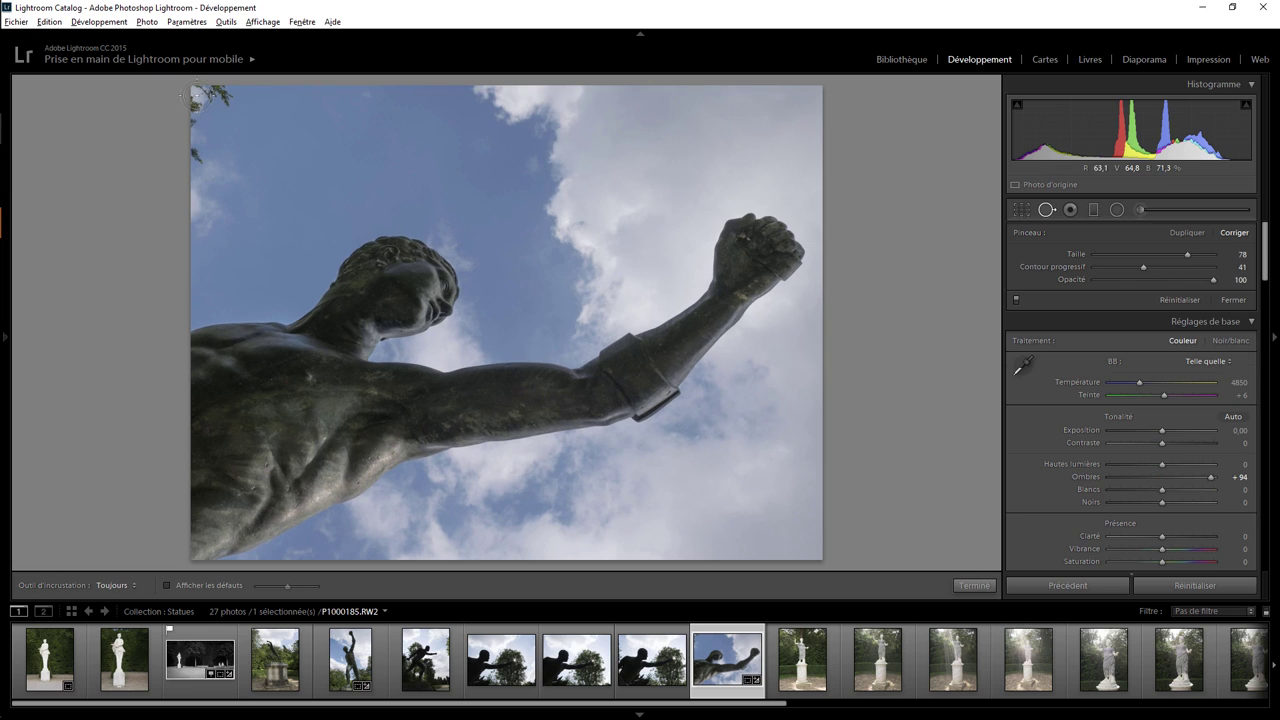
drag(192, 98, 202, 154)
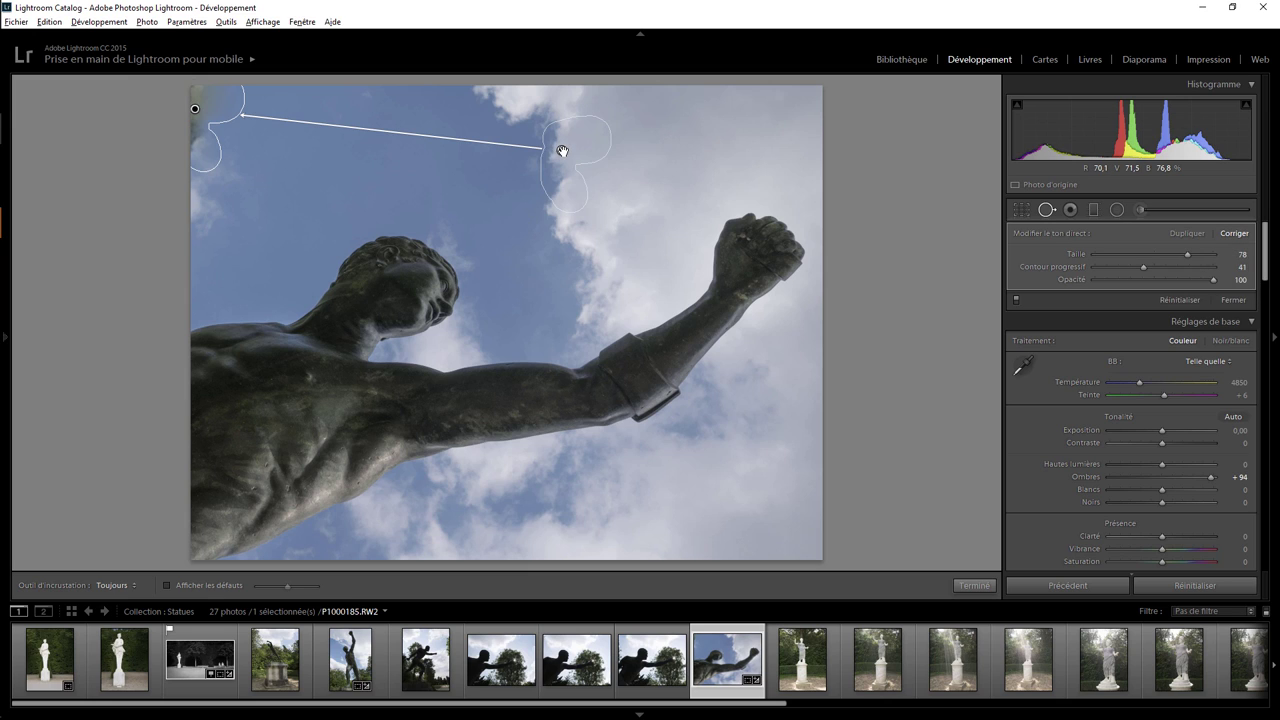
drag(447, 148, 377, 154)
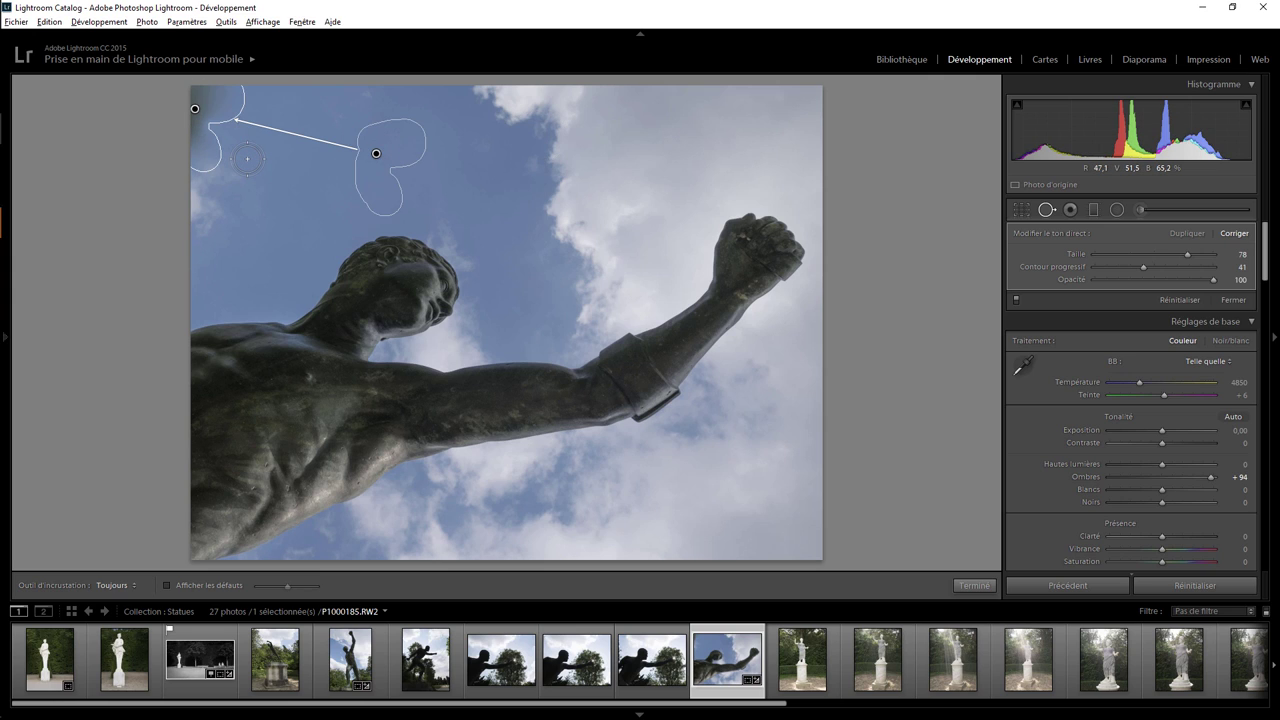
key(Delete)
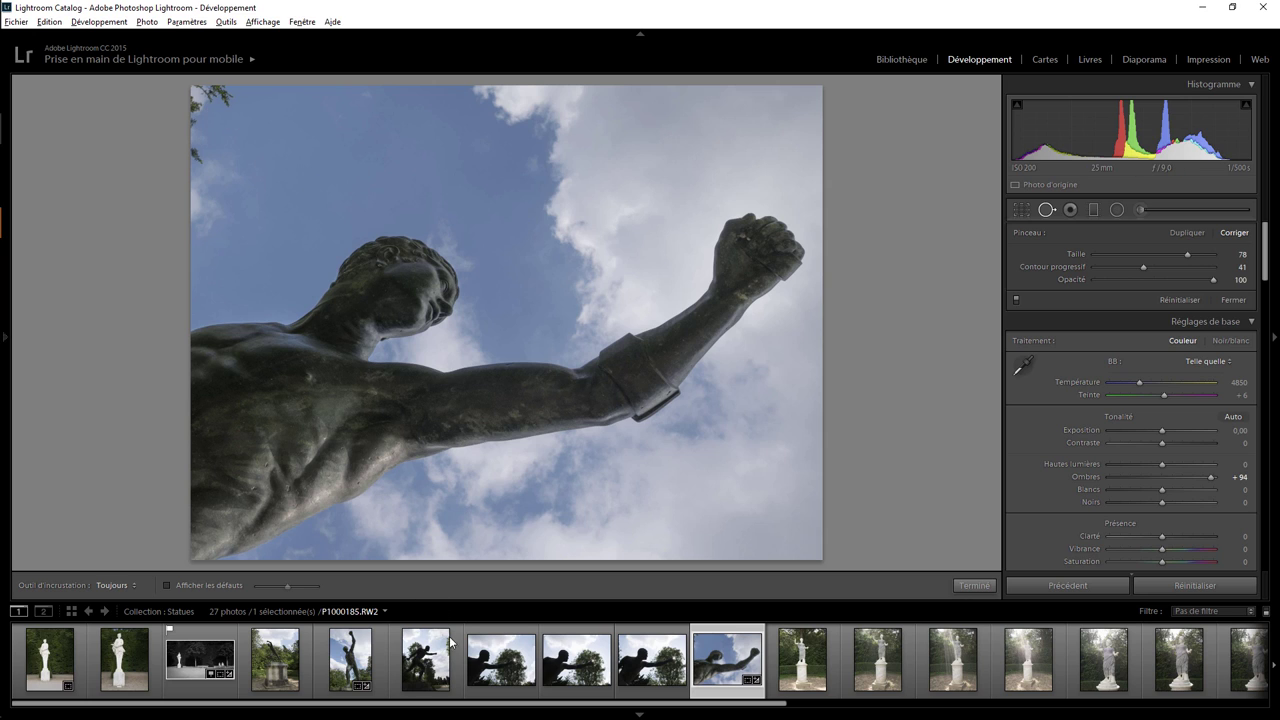
Step: Browse the filmstrip to the next white statue photo
mouse_move(275, 659)
click(288, 677)
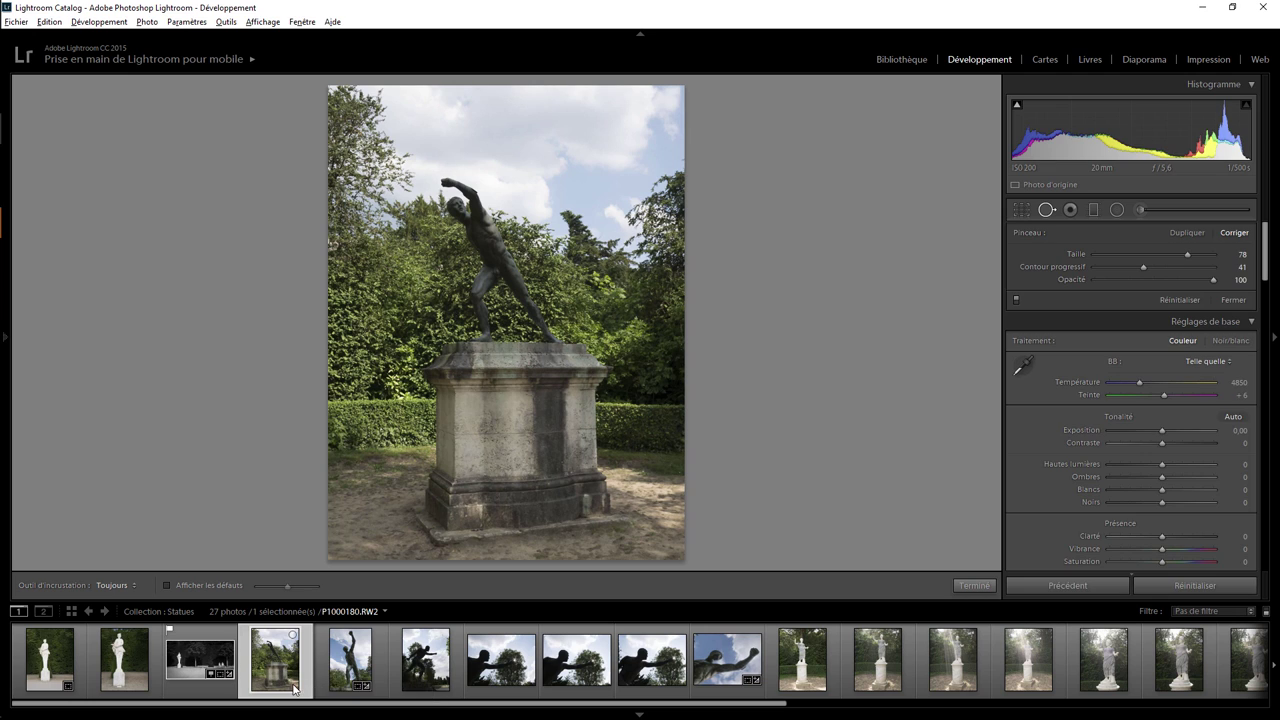
click(40, 678)
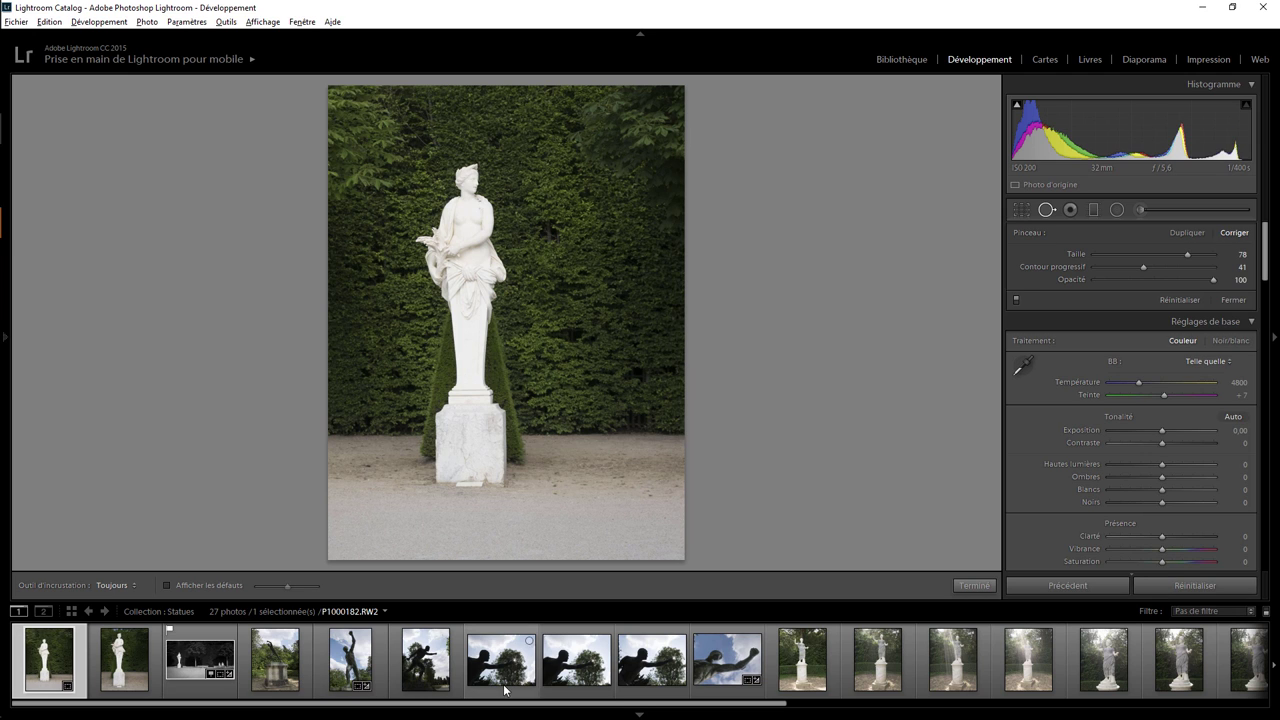
click(806, 670)
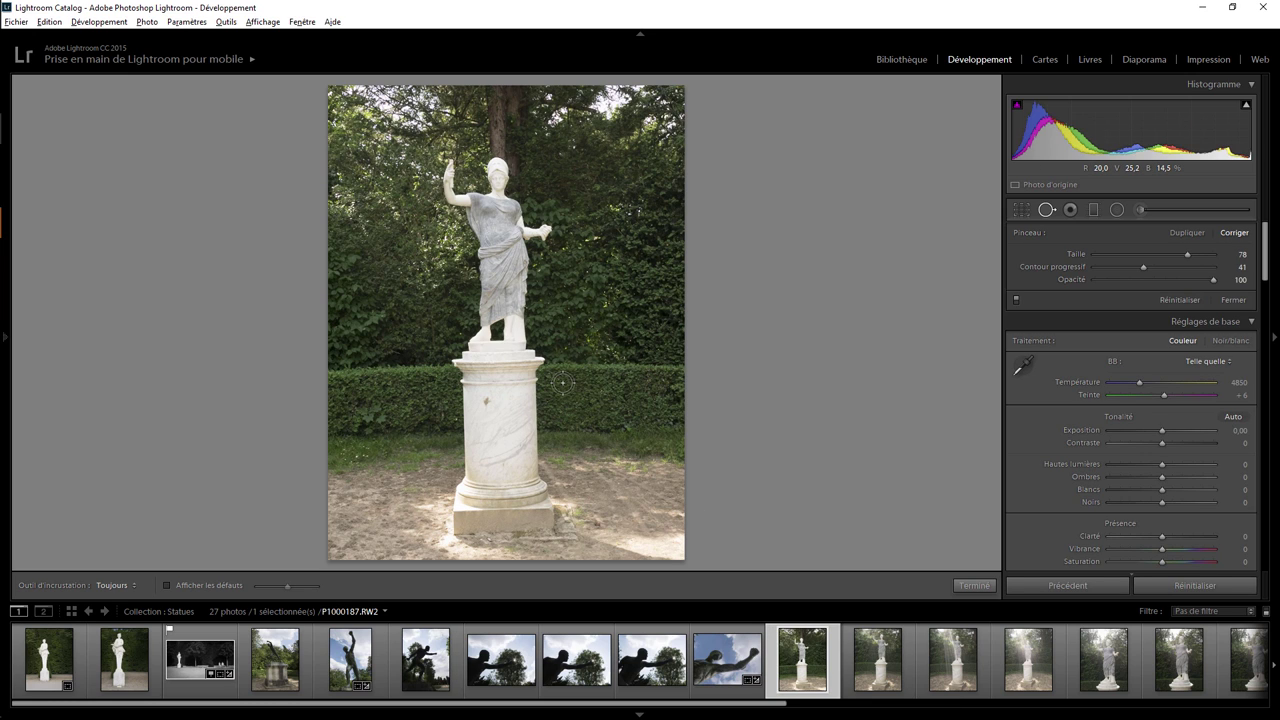
Step: Straighten the photo with a 1° crop angle, then check it at 1:1 zoom
click(1021, 210)
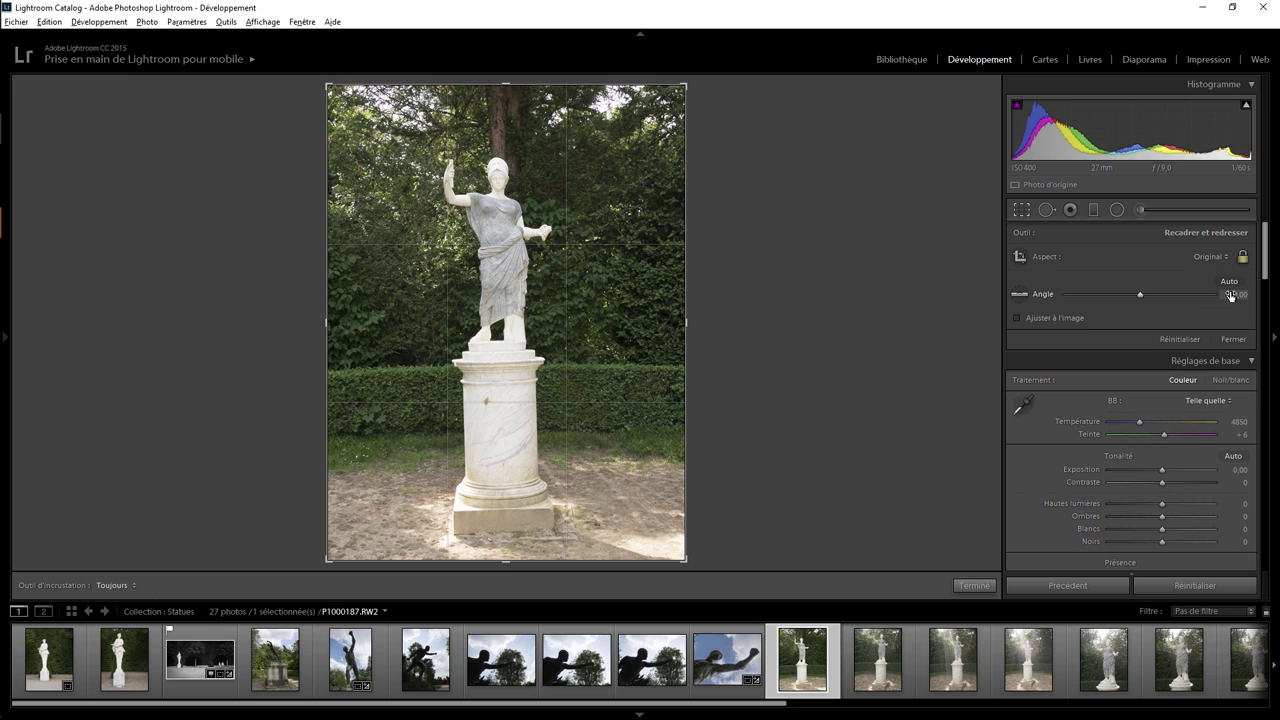
text(1)
key(Return)
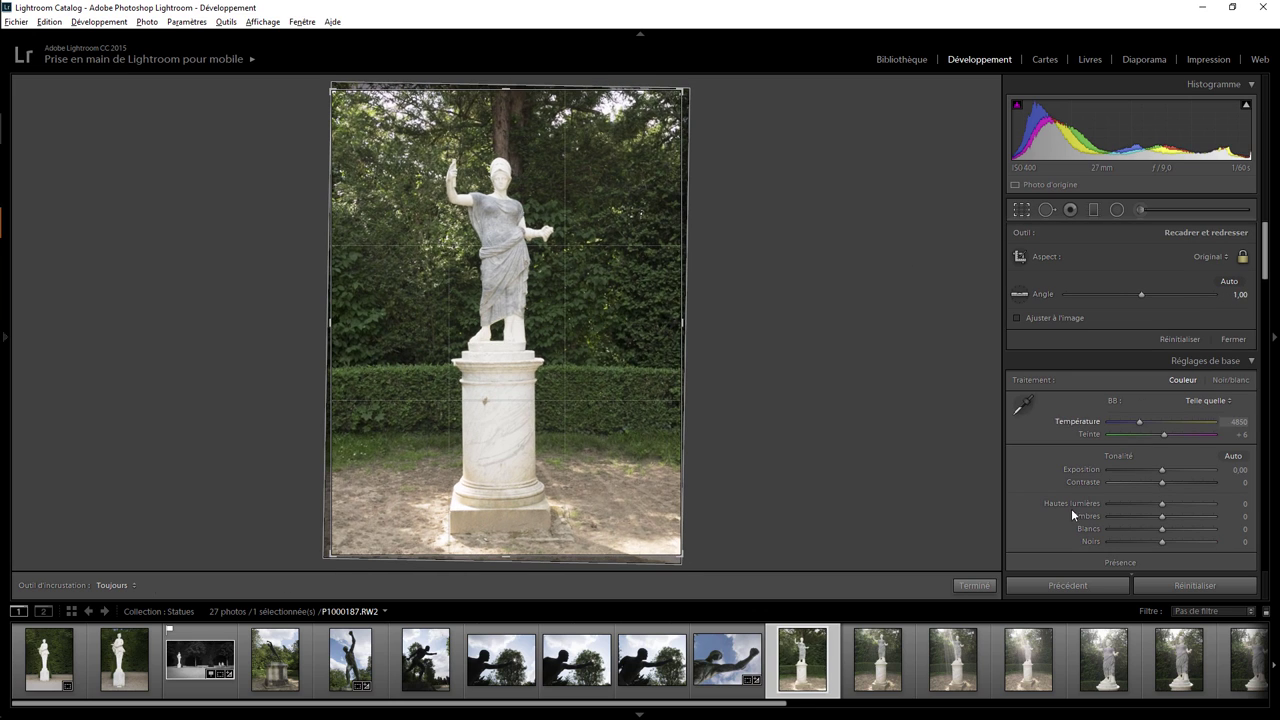
click(981, 587)
click(490, 160)
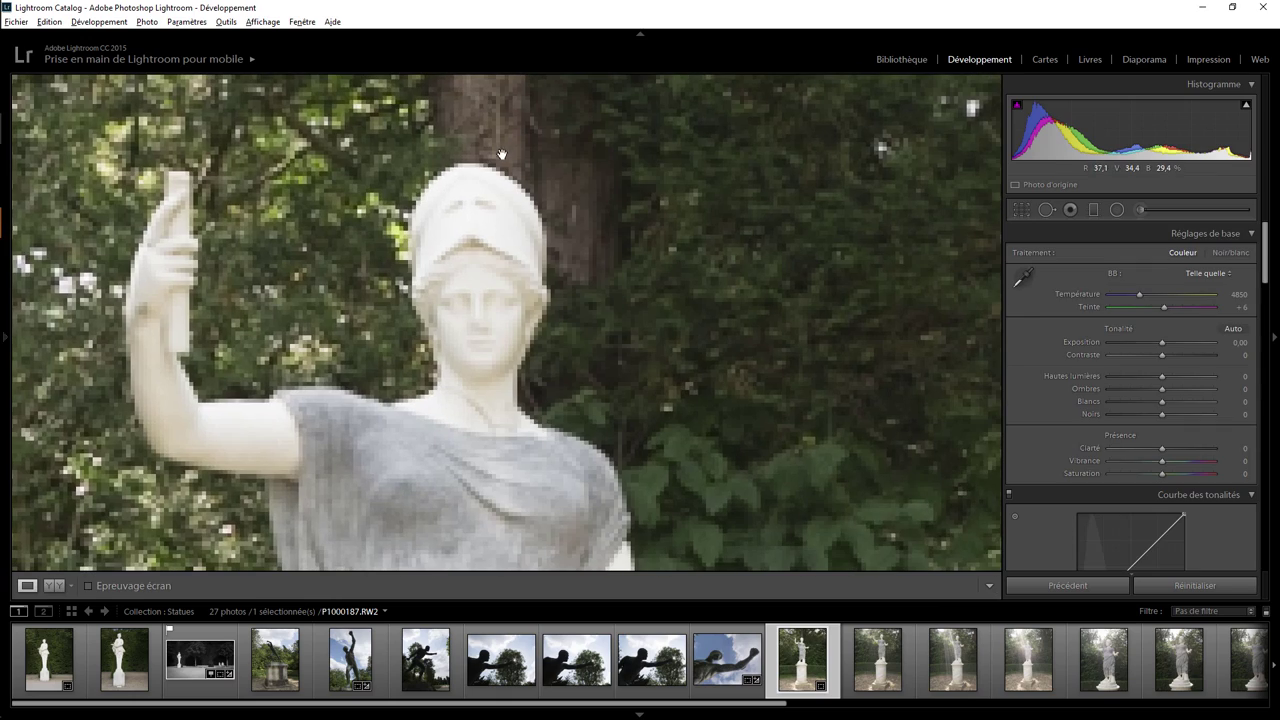
click(515, 166)
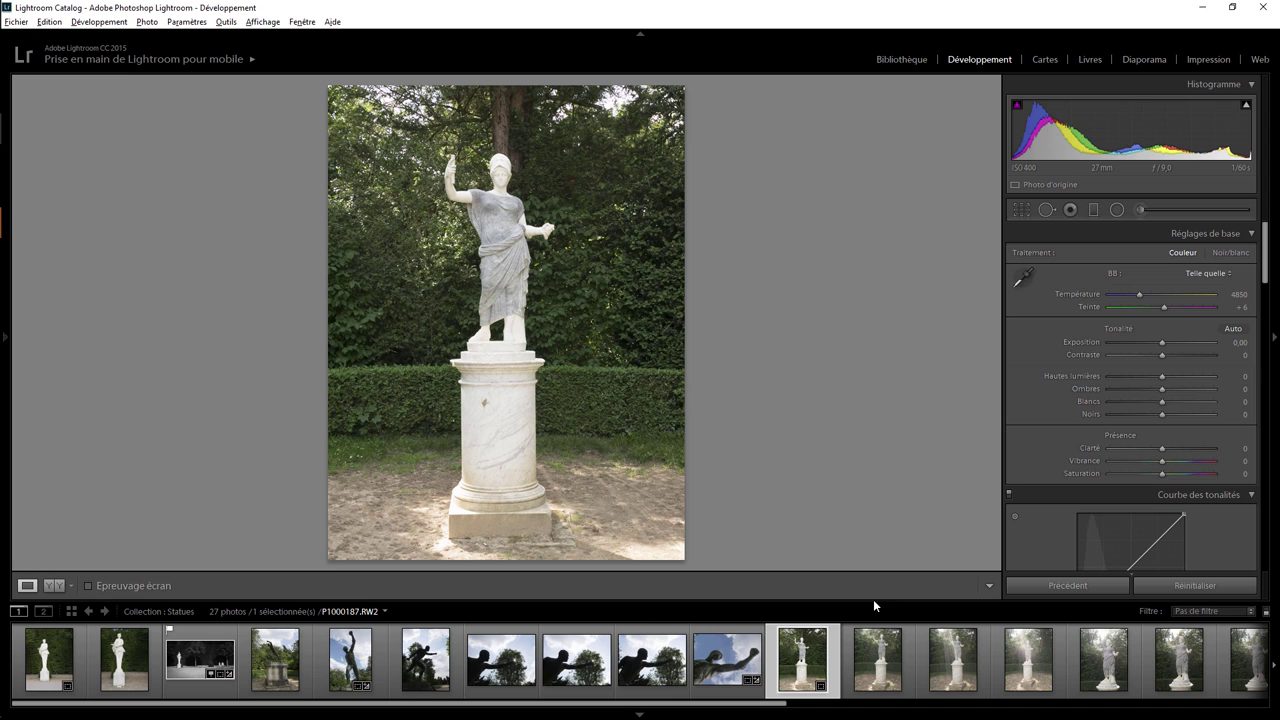
Step: Compare neighbouring statue shots and settle on sunlit photo P1000189
click(940, 660)
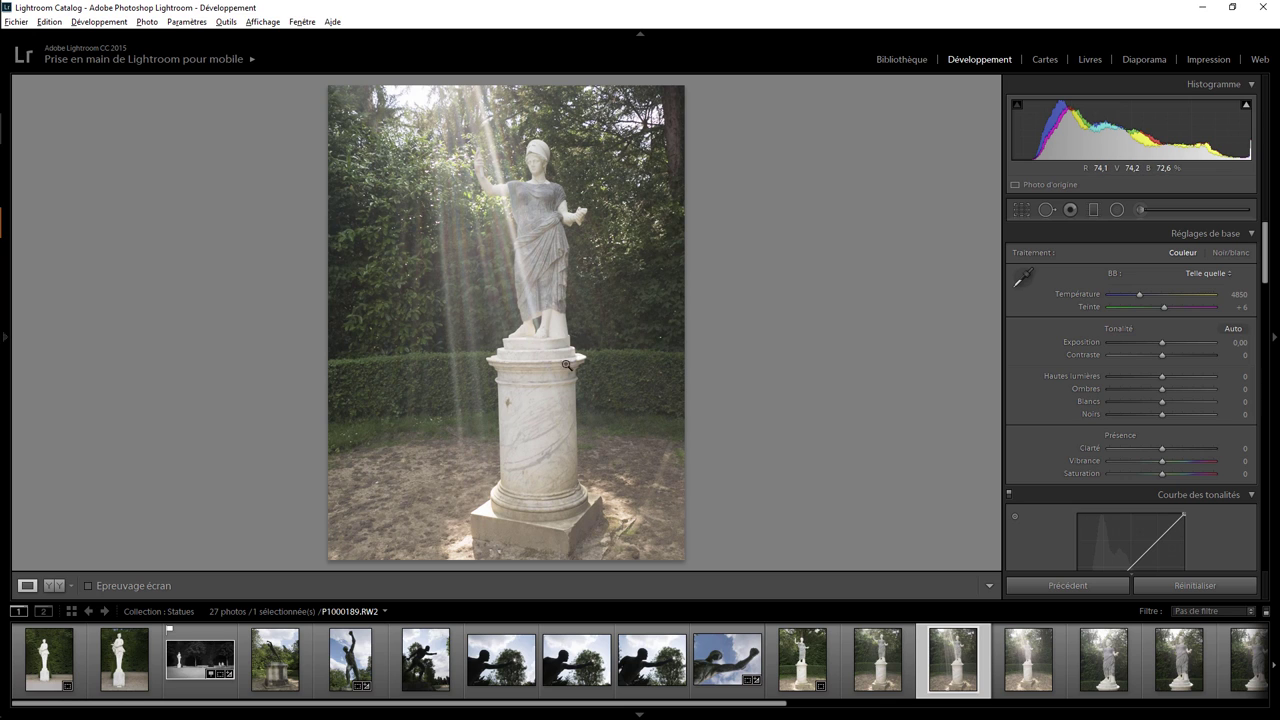
click(1025, 668)
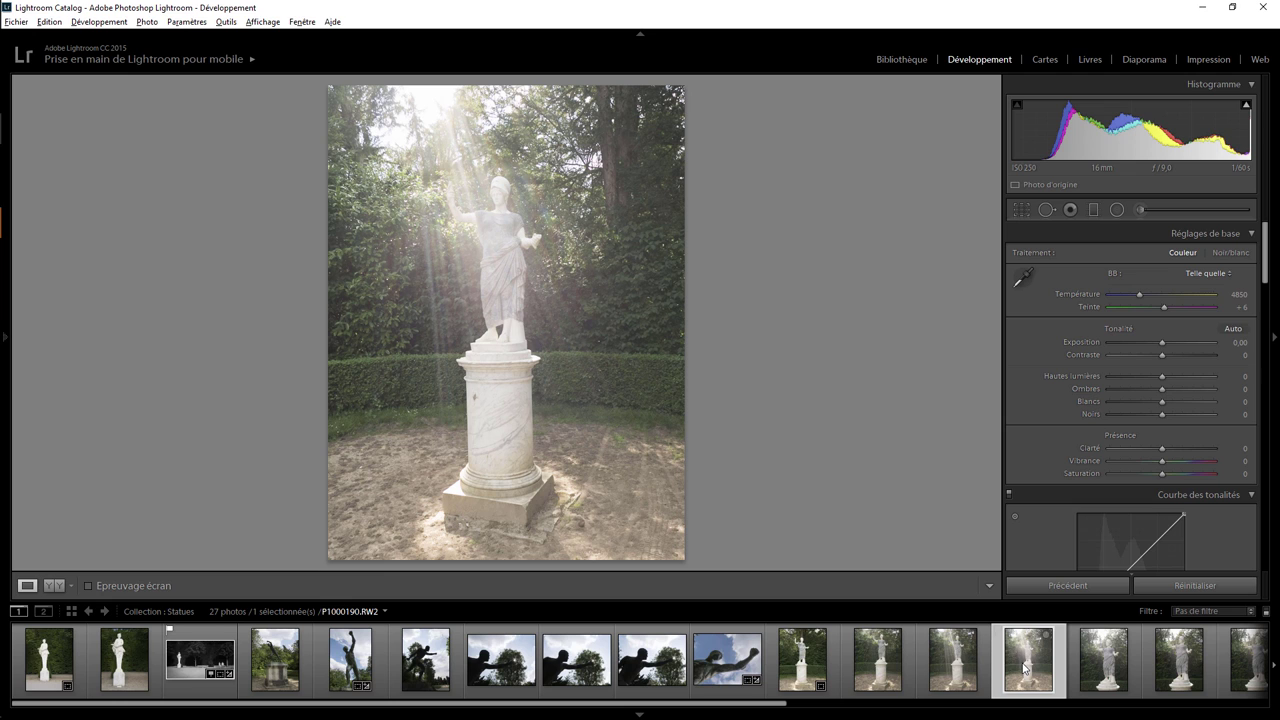
click(880, 676)
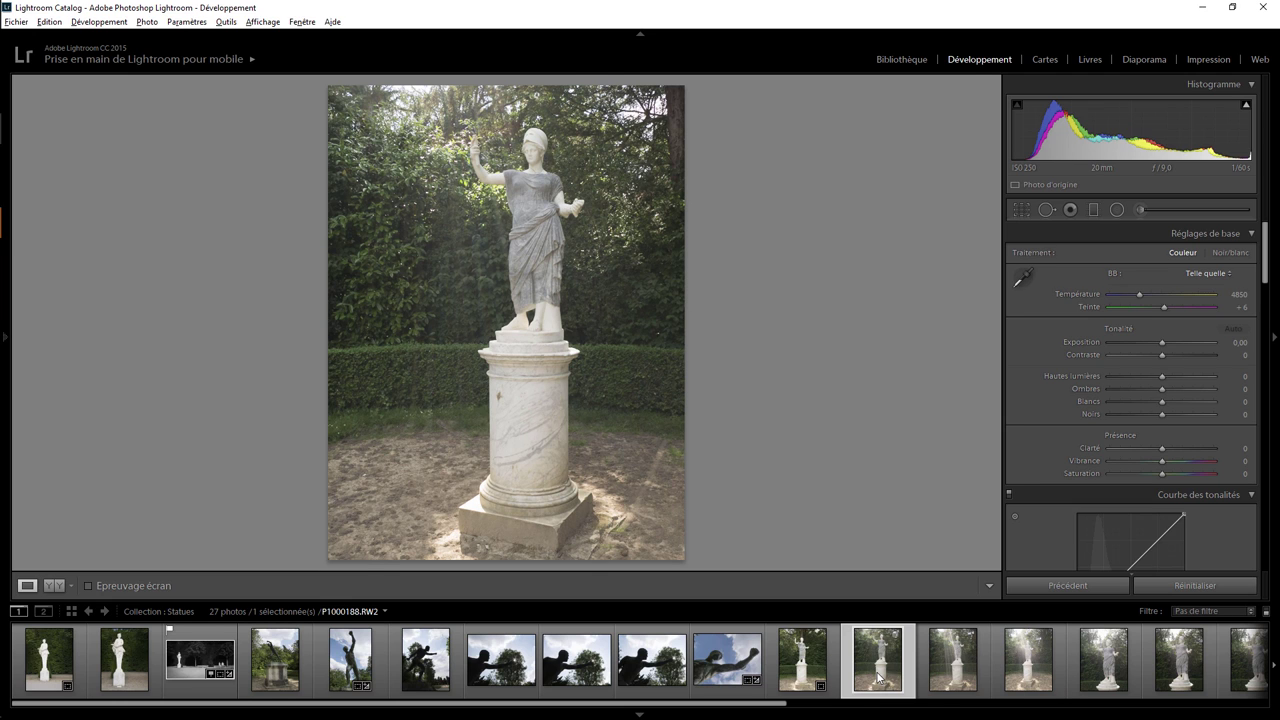
click(945, 660)
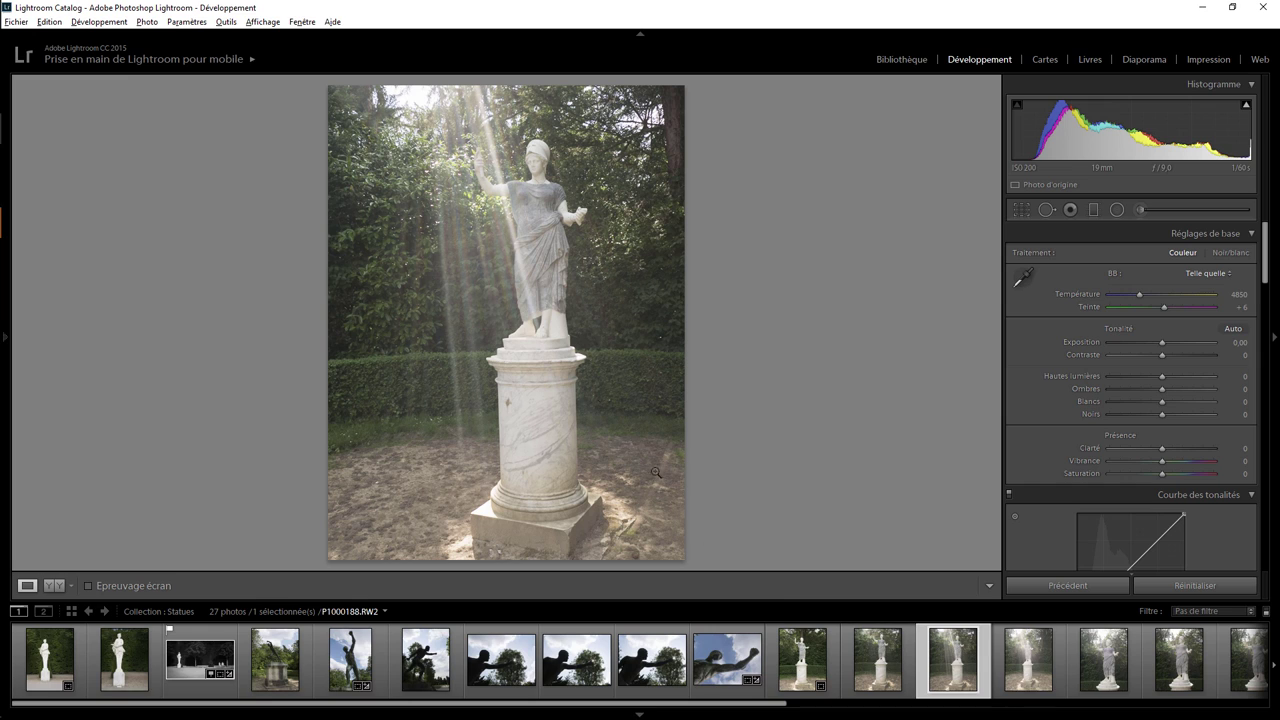
Step: Crop the sunlit statue photo to a 2 x 3 frame tightened and centred on the statue
click(1021, 209)
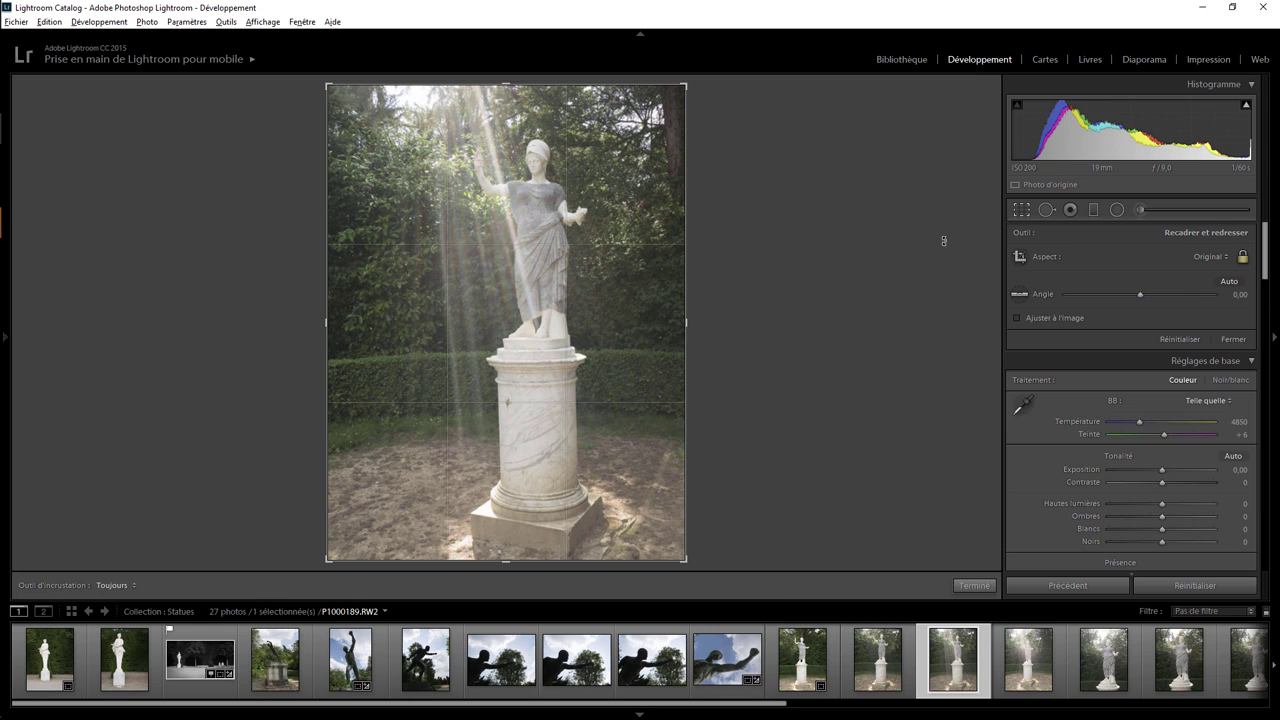
click(1207, 257)
click(1095, 377)
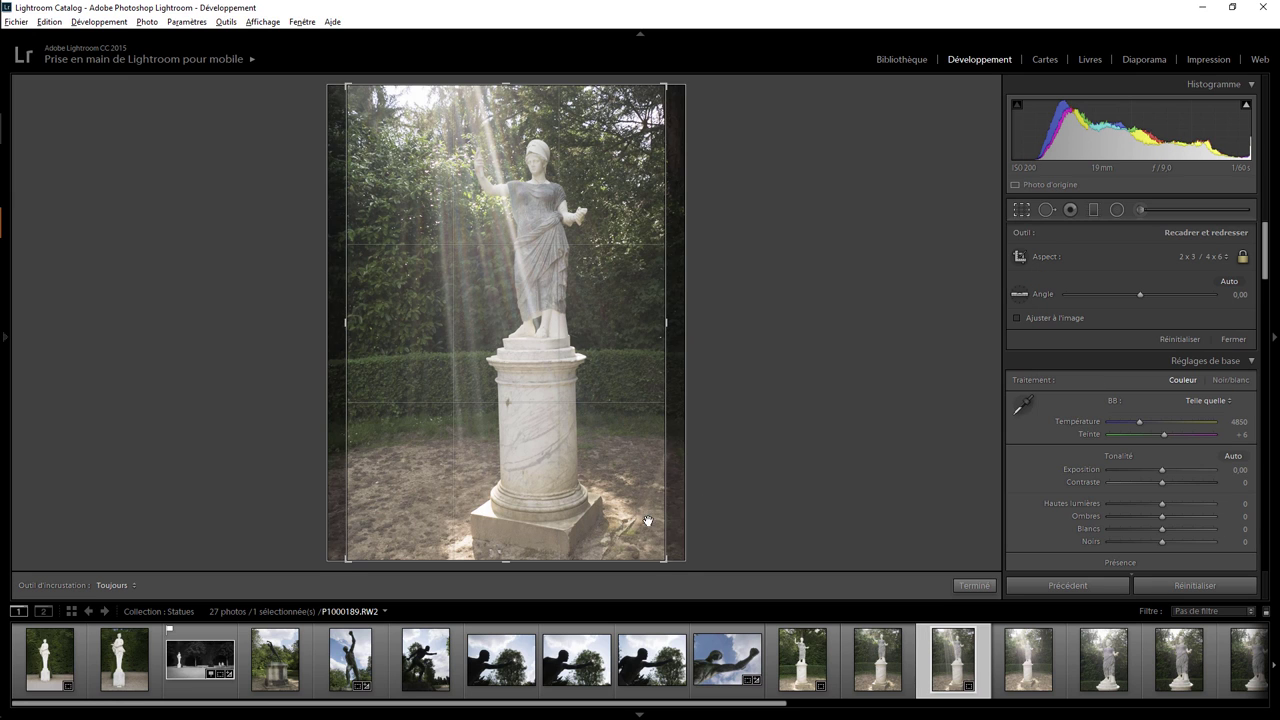
drag(650, 539, 619, 425)
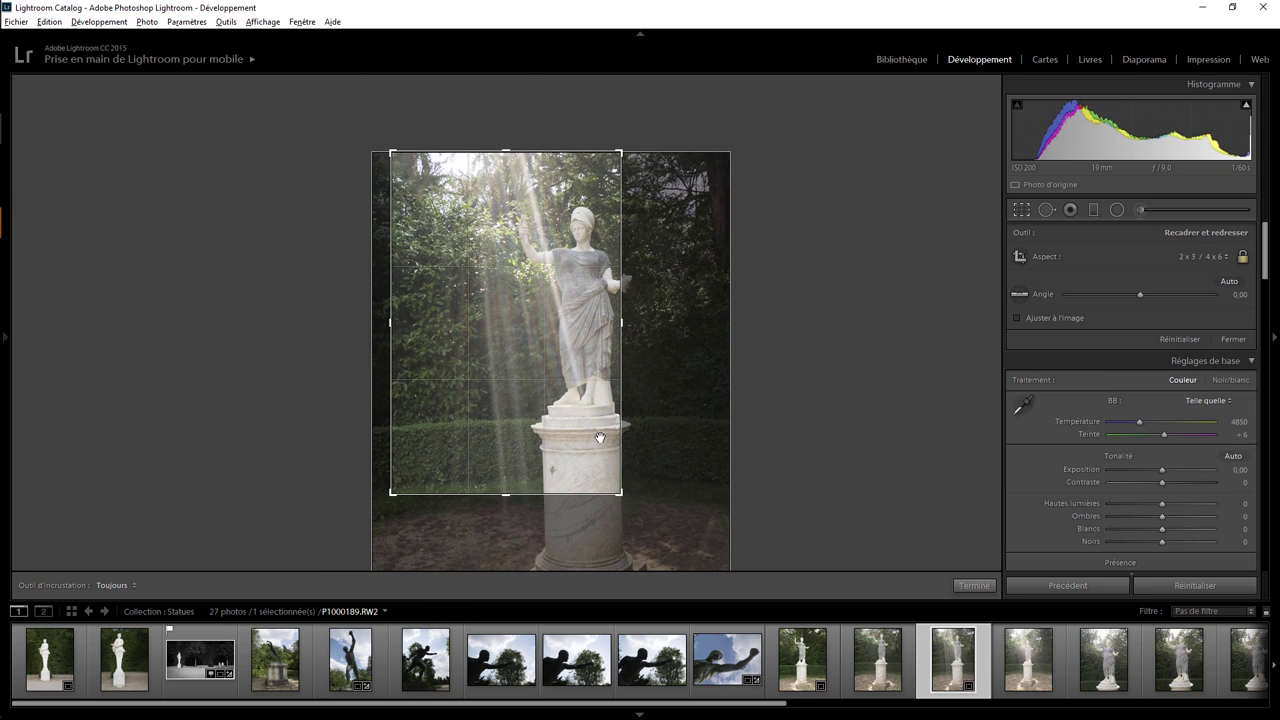
drag(534, 364, 520, 375)
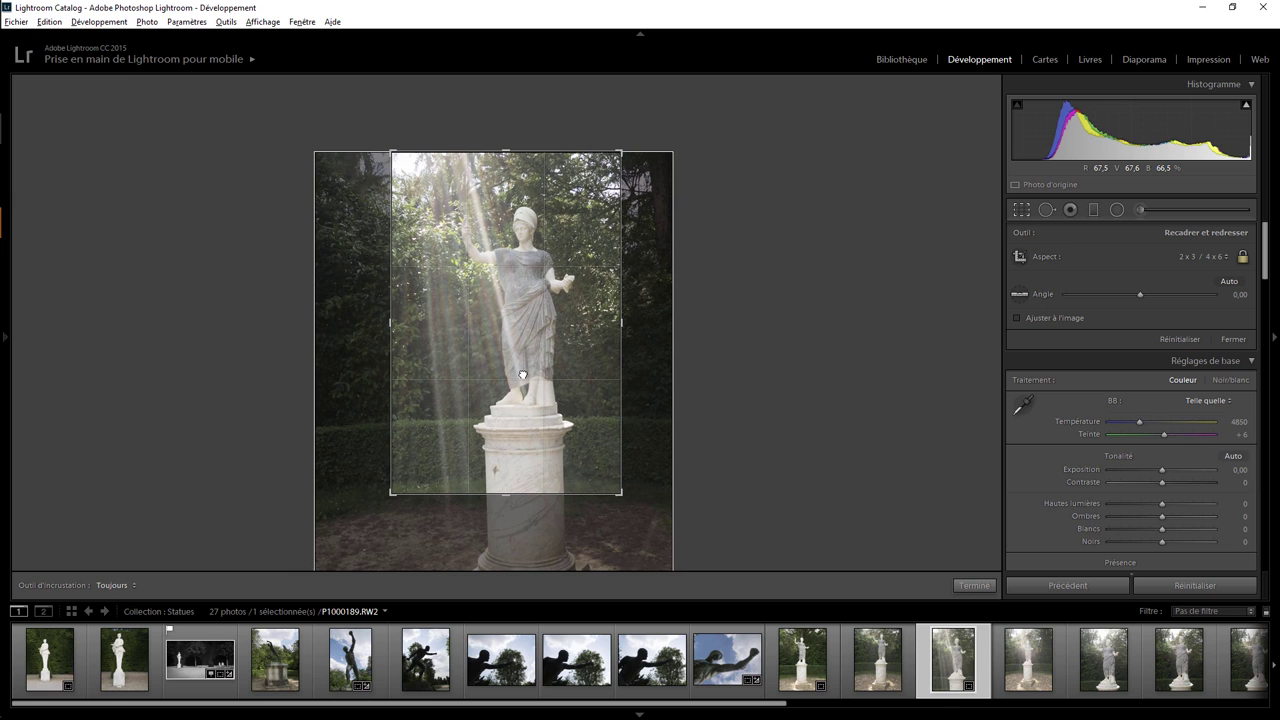
key(Return)
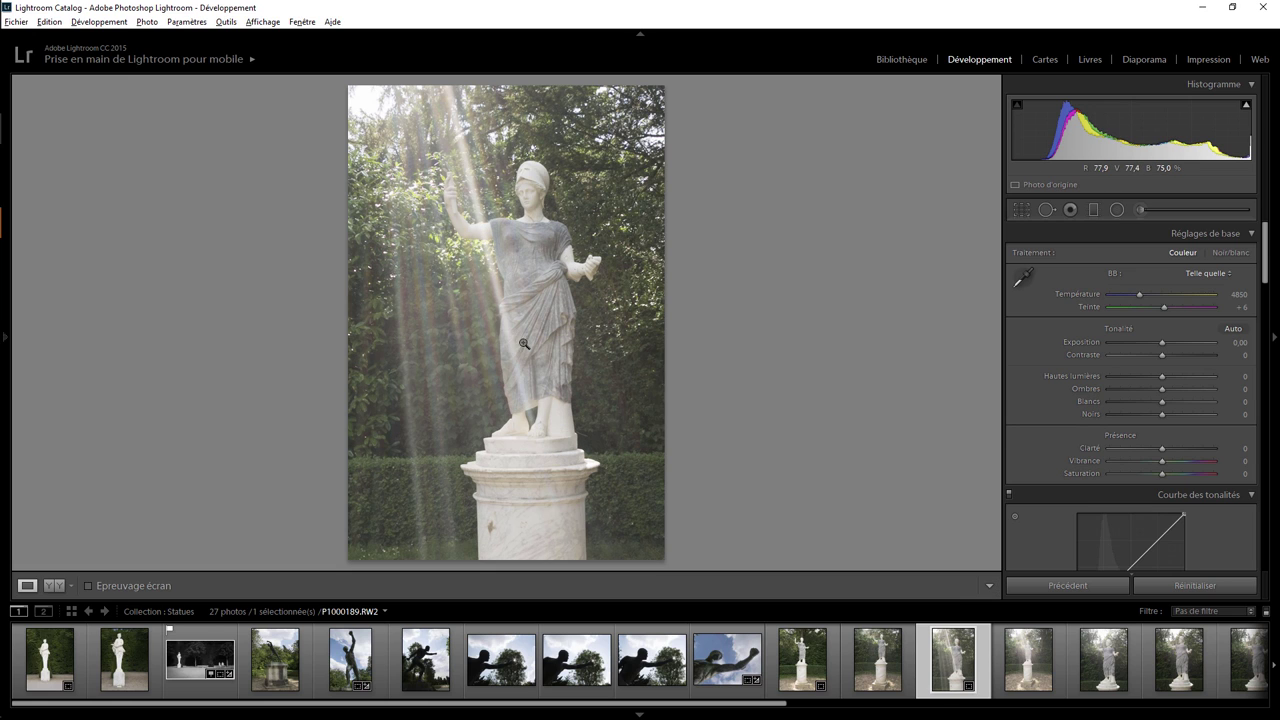
Step: Lower HSL Yellow luminance to darken the foliage, then return to P1000187.RW2
drag(1268, 280, 1270, 394)
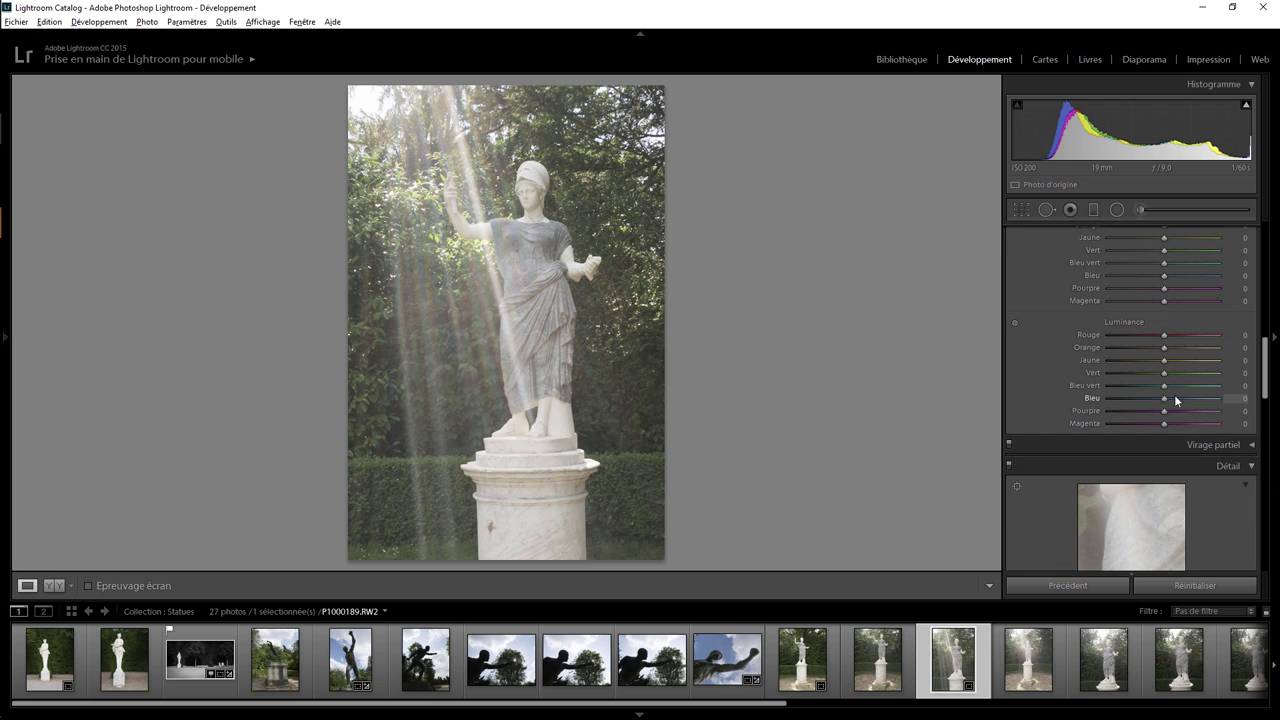
drag(1164, 360, 1124, 362)
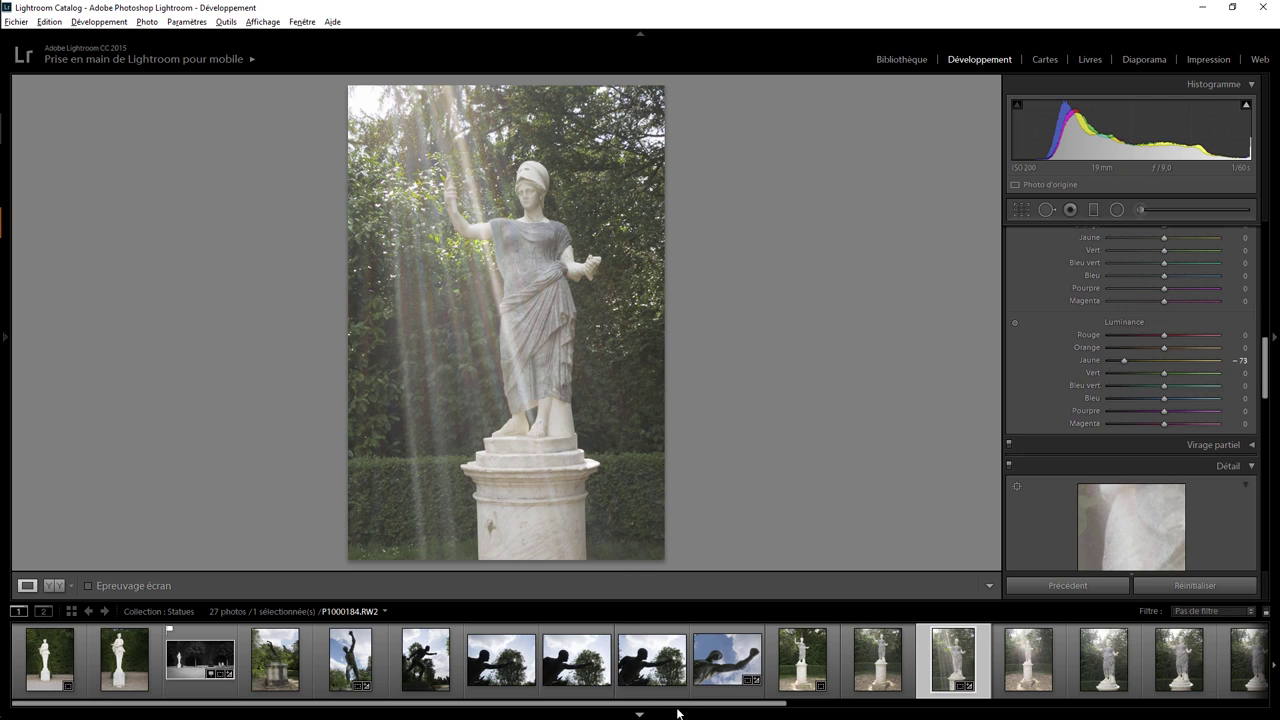
mouse_move(768, 705)
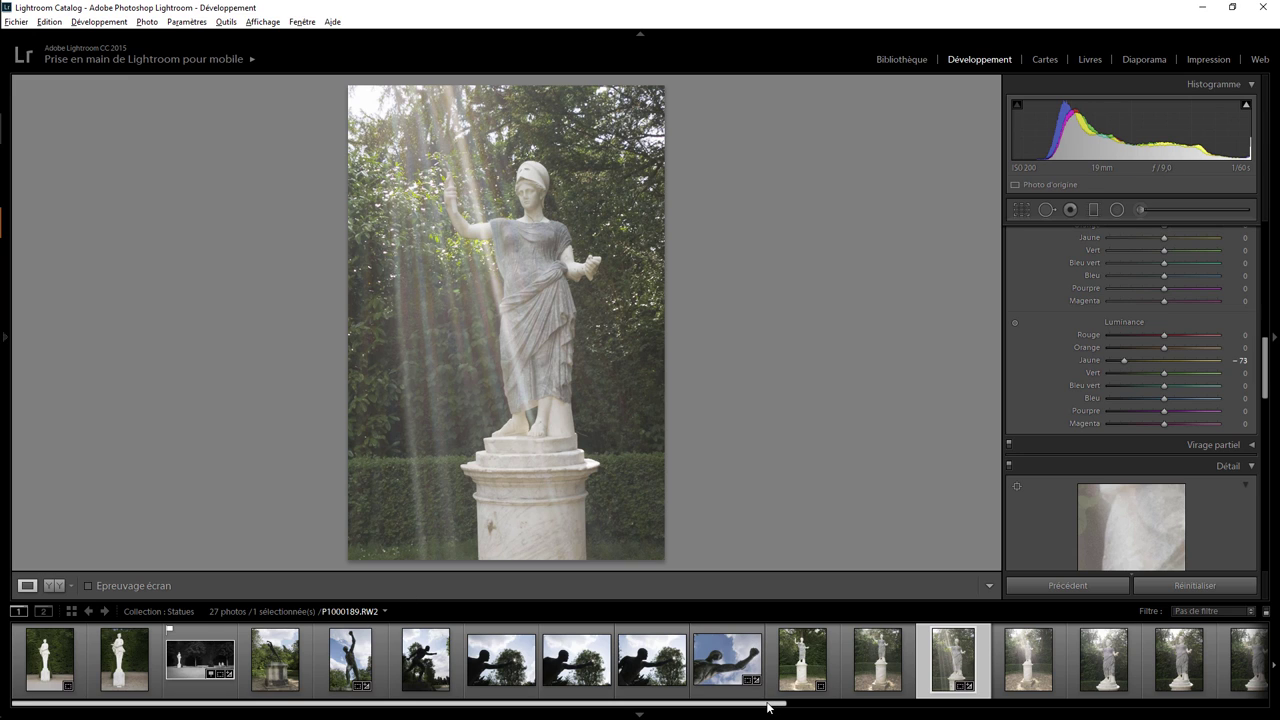
drag(783, 707, 898, 707)
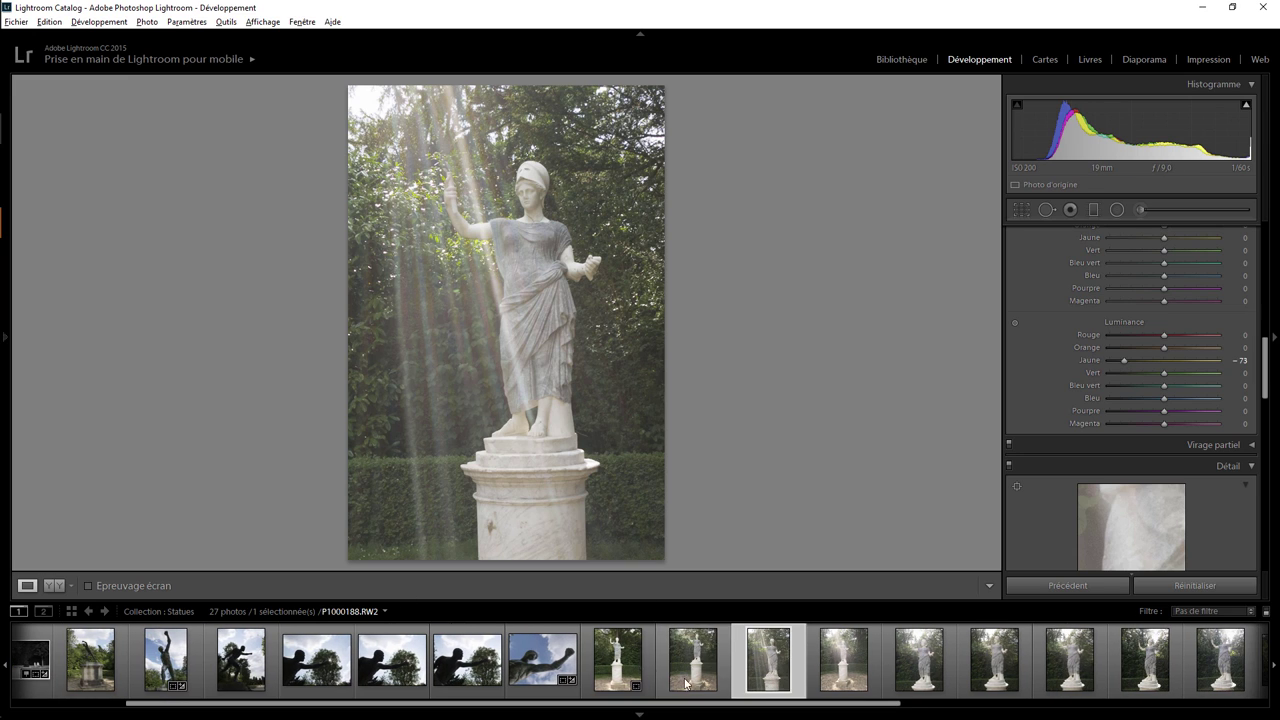
click(617, 657)
Step: Inspect the raised hand at 1:1, then open a backlit statue photo and check it
click(458, 152)
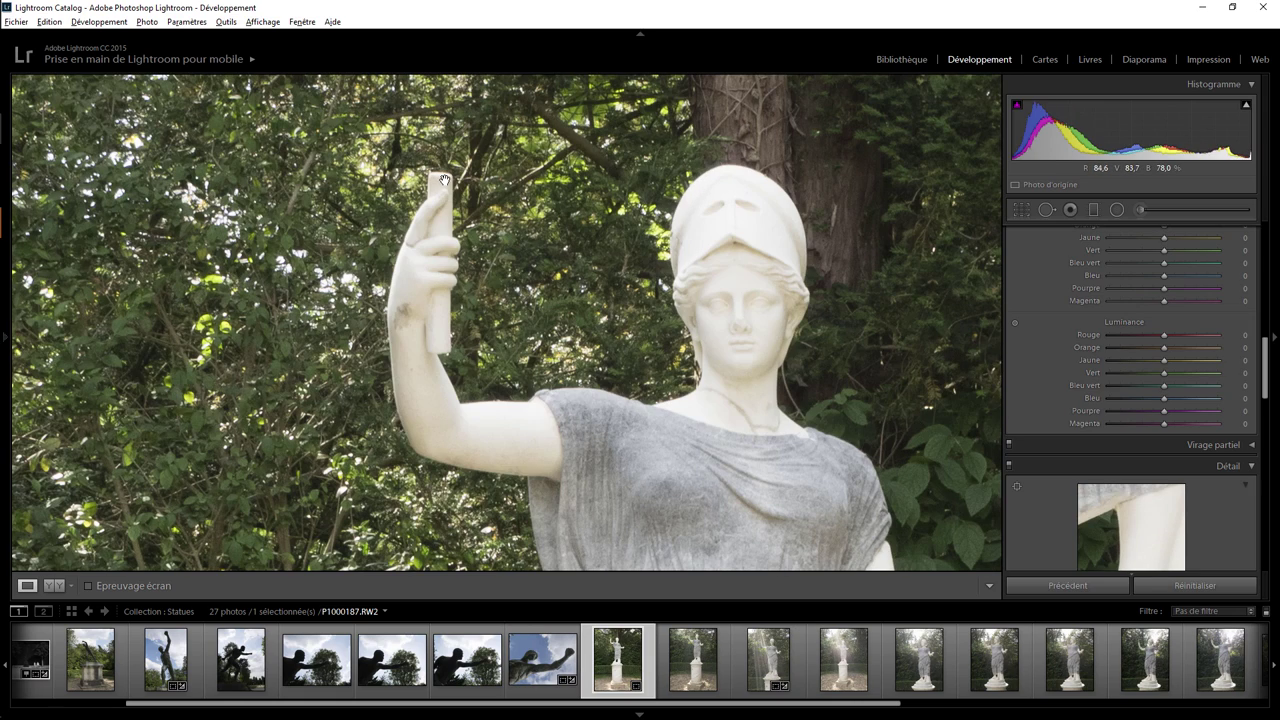
drag(773, 708, 1055, 714)
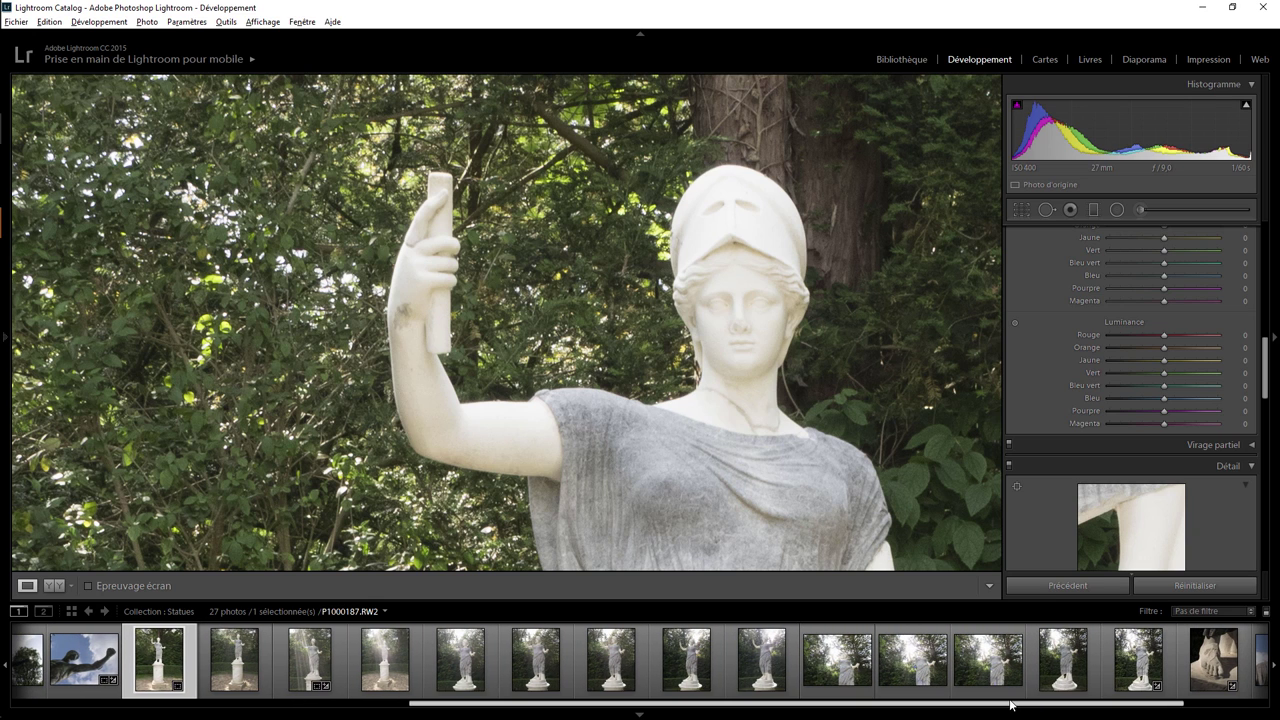
click(846, 663)
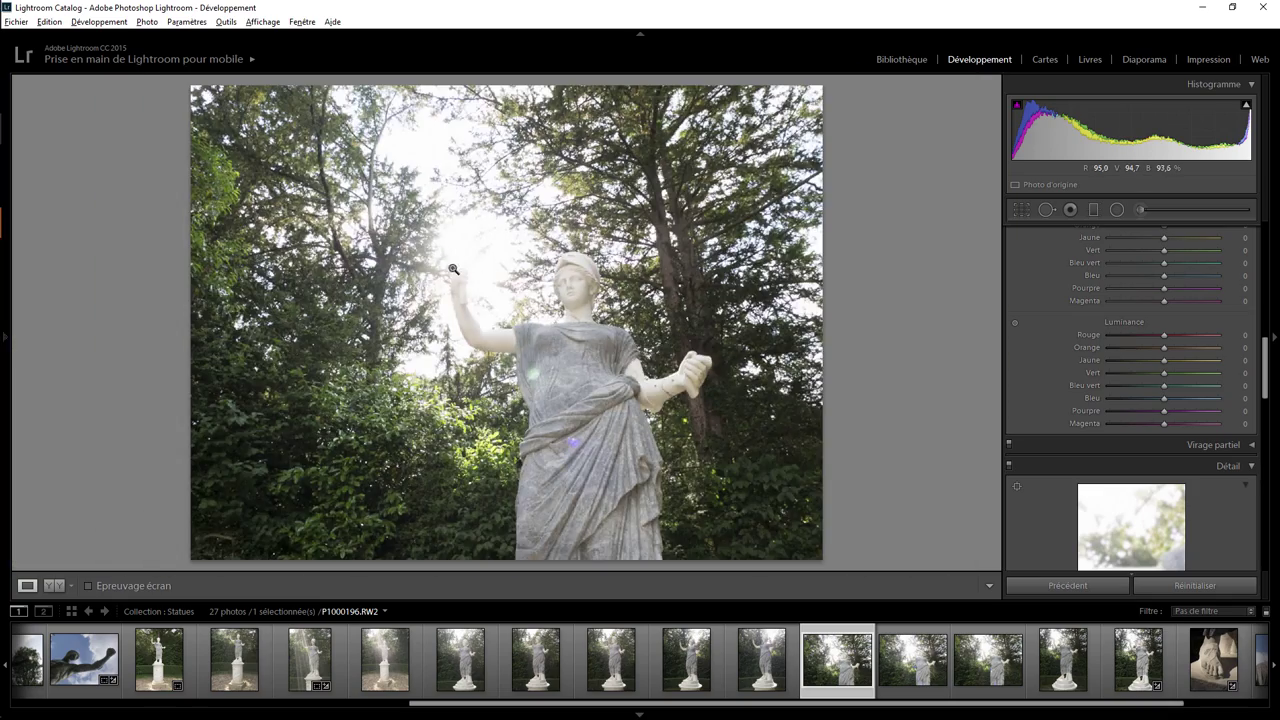
click(452, 268)
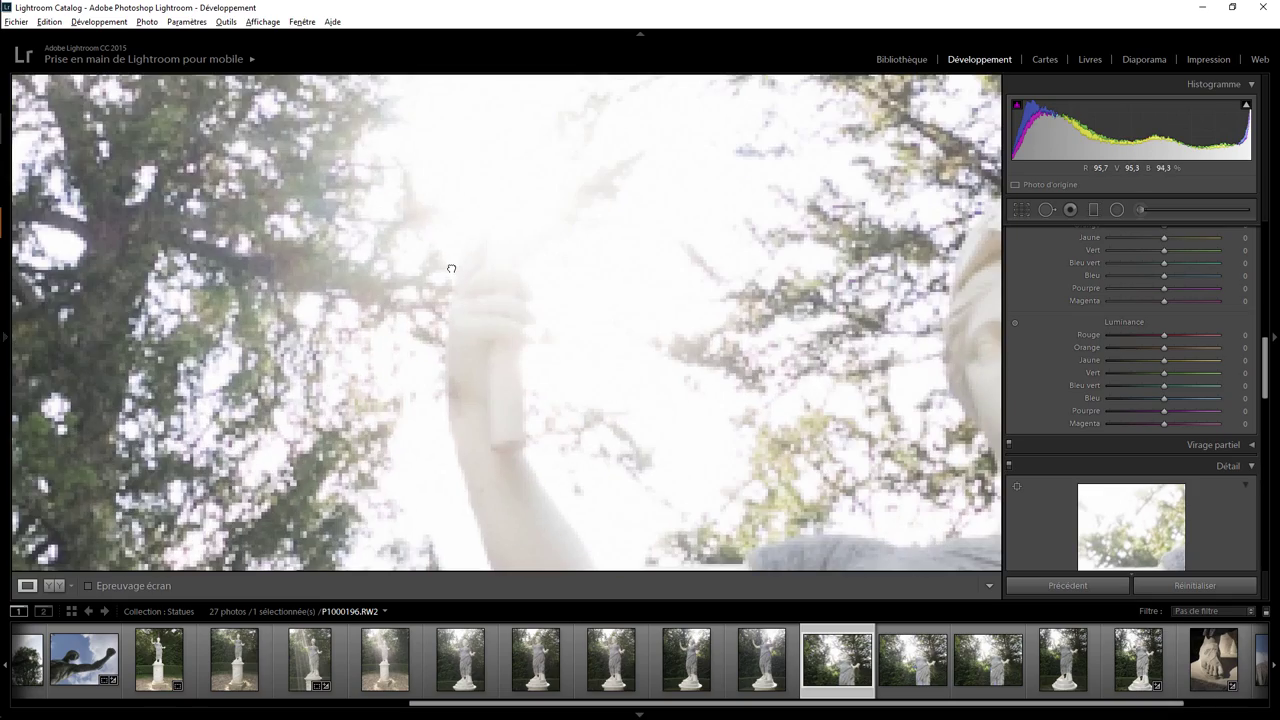
click(494, 254)
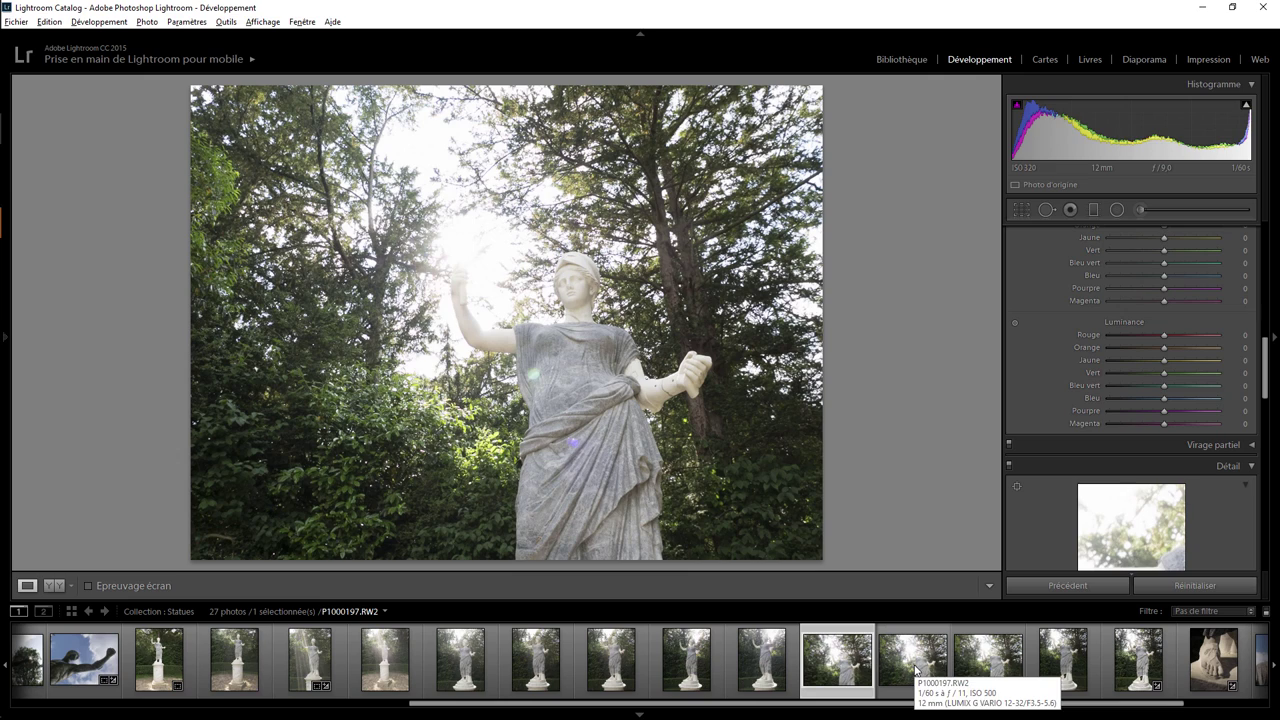
Step: Compare the neighbouring backlit shots, settle on P1000197, and inspect the sunlit arm at 1:1
click(915, 668)
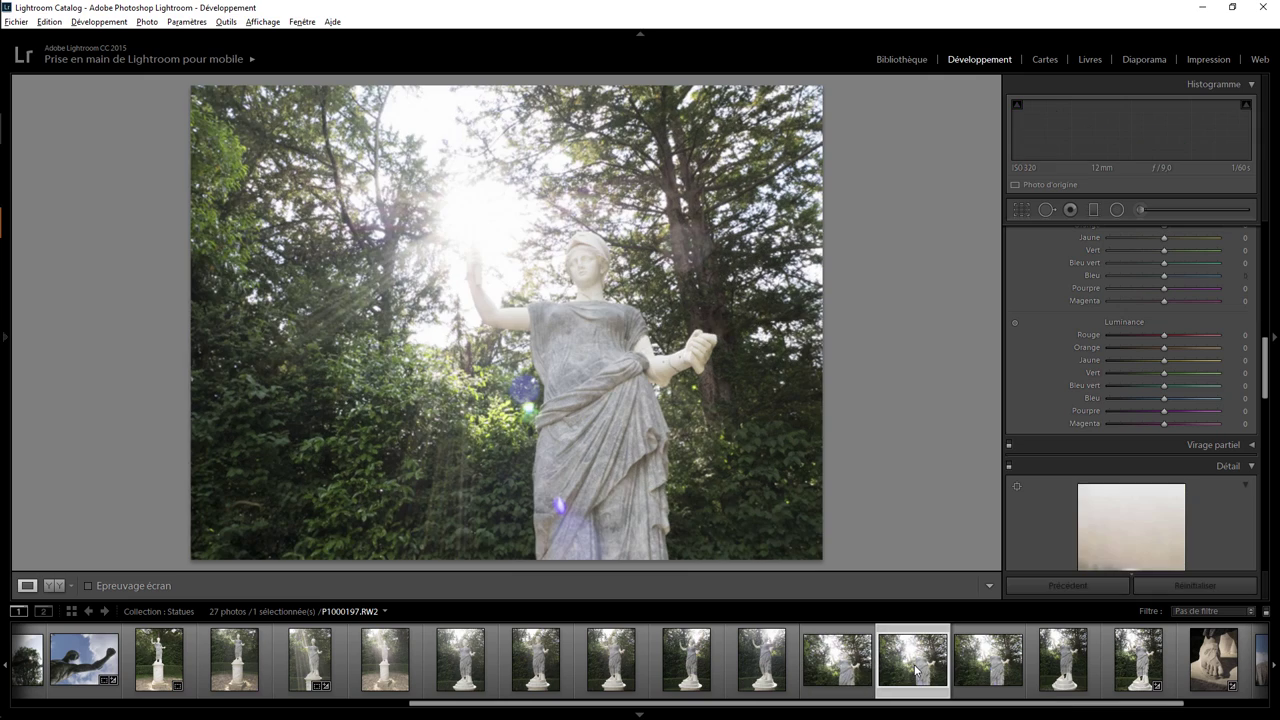
click(838, 660)
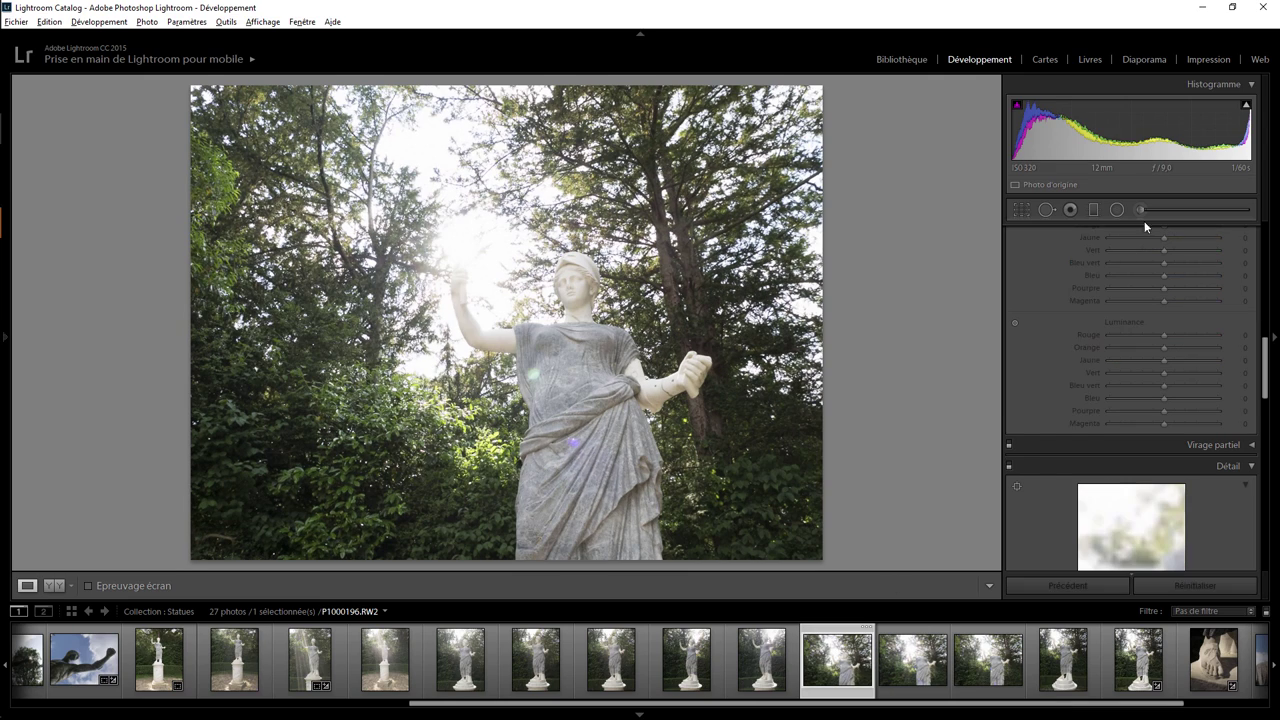
click(925, 658)
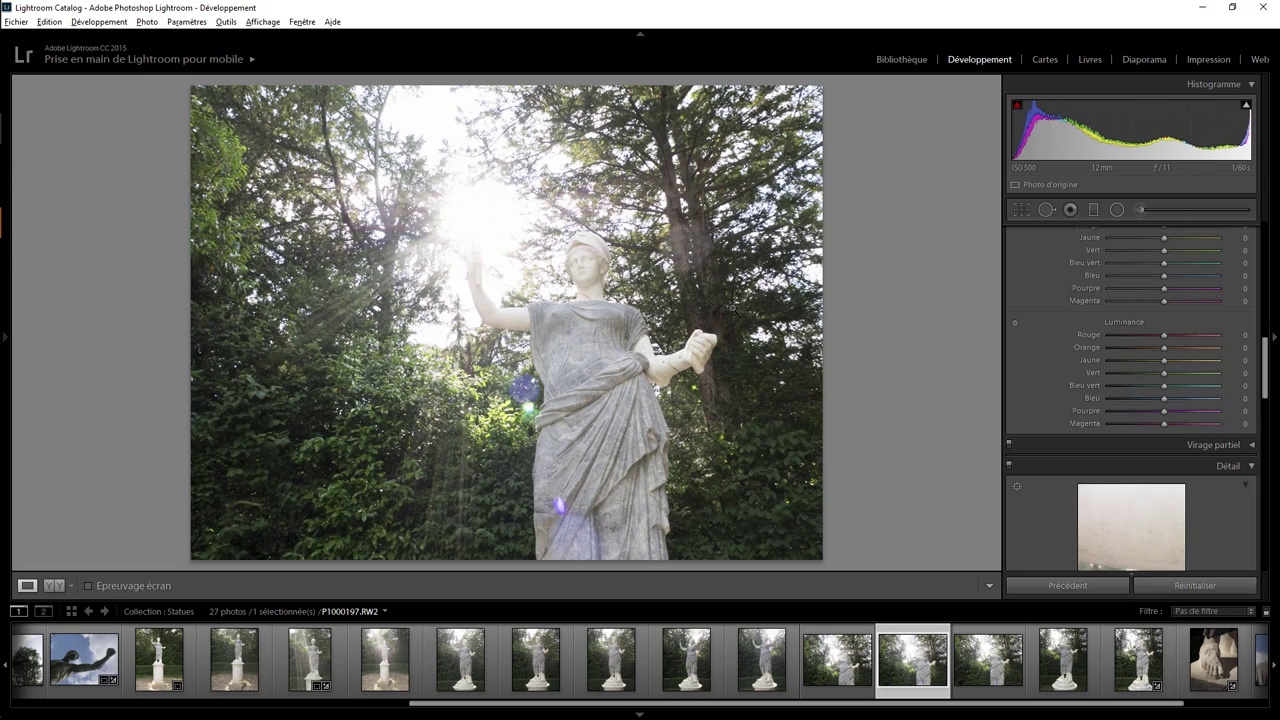
click(470, 230)
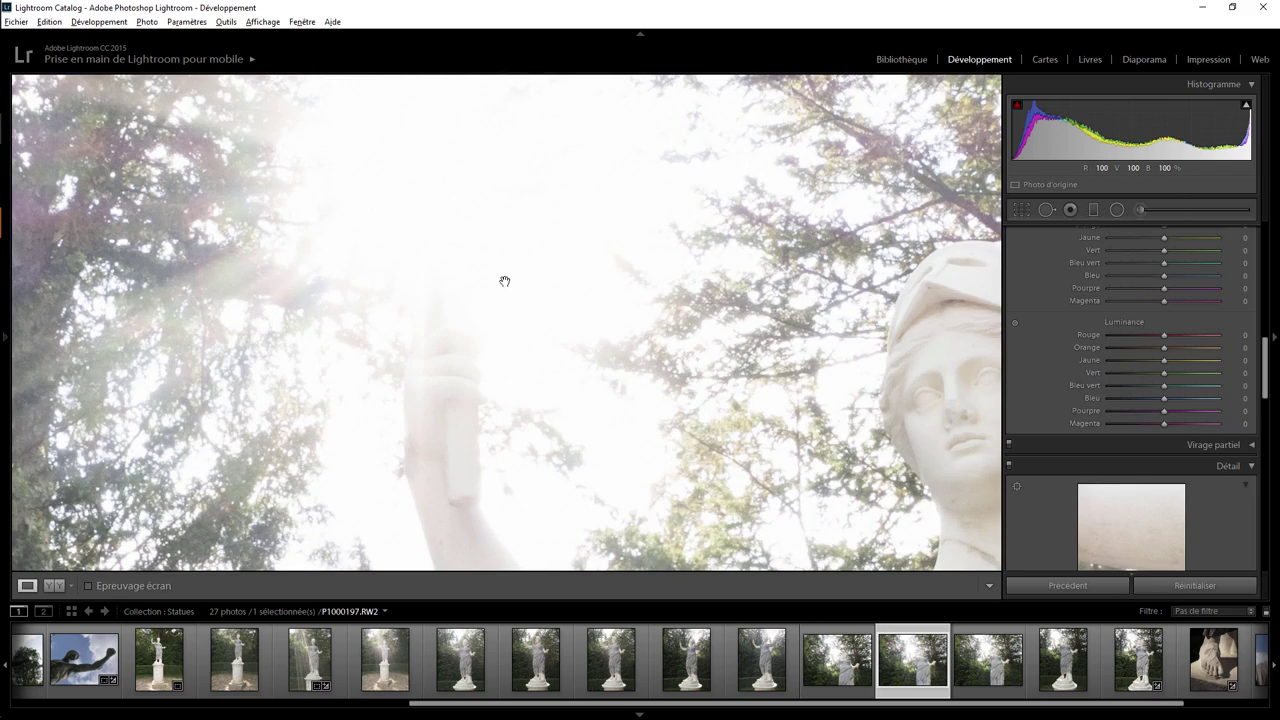
click(483, 291)
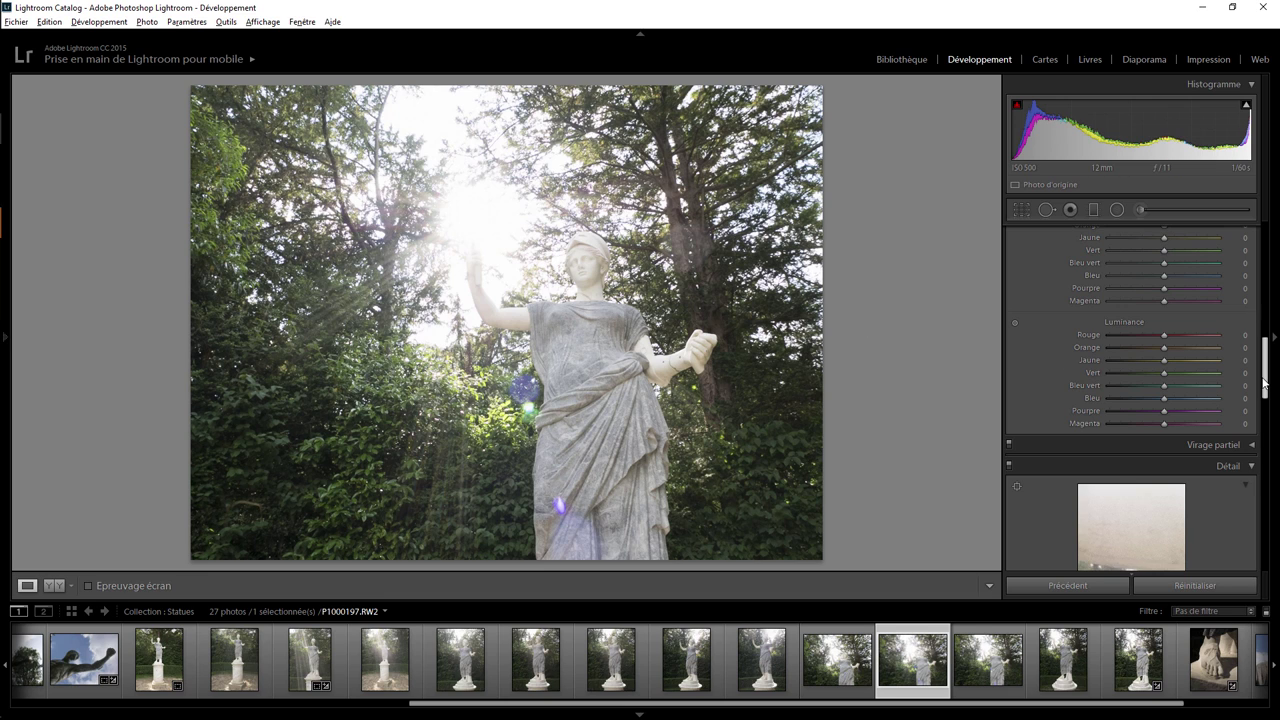
Step: Pull Highlights down to −48 and raise Clarity to +57 on the sunlit statue photo
drag(1268, 380, 1268, 262)
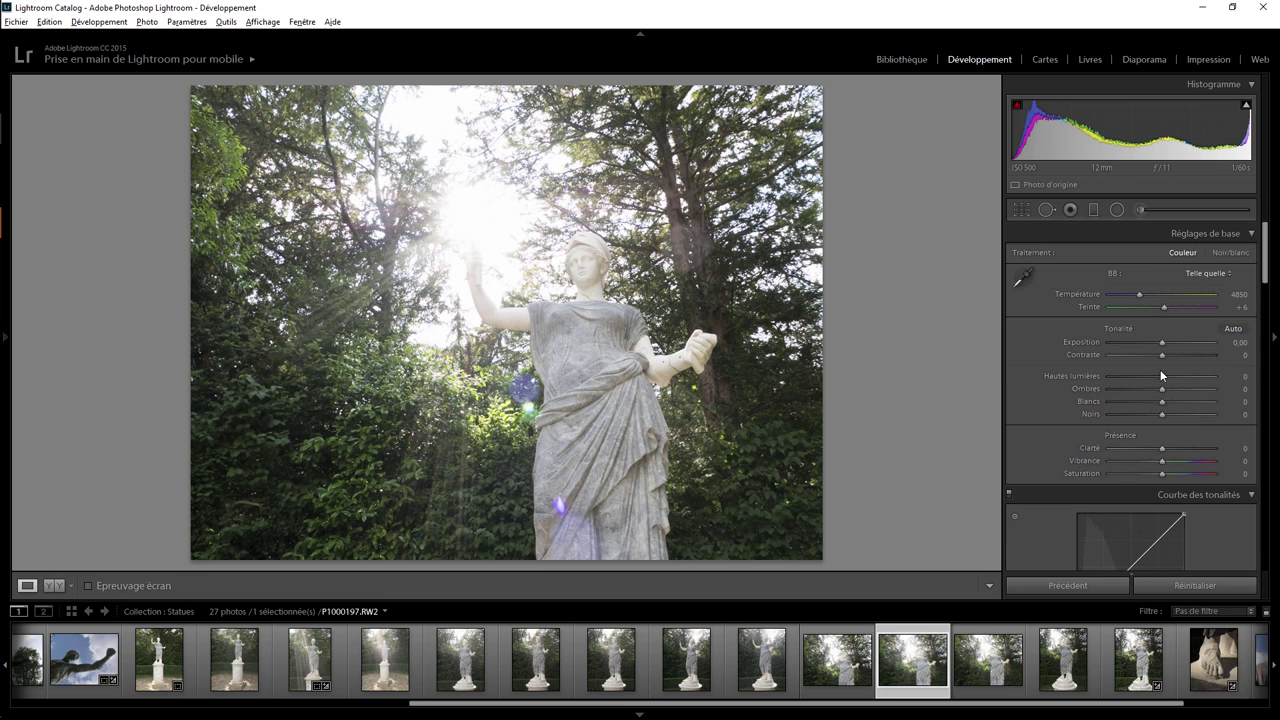
drag(1163, 375, 1138, 375)
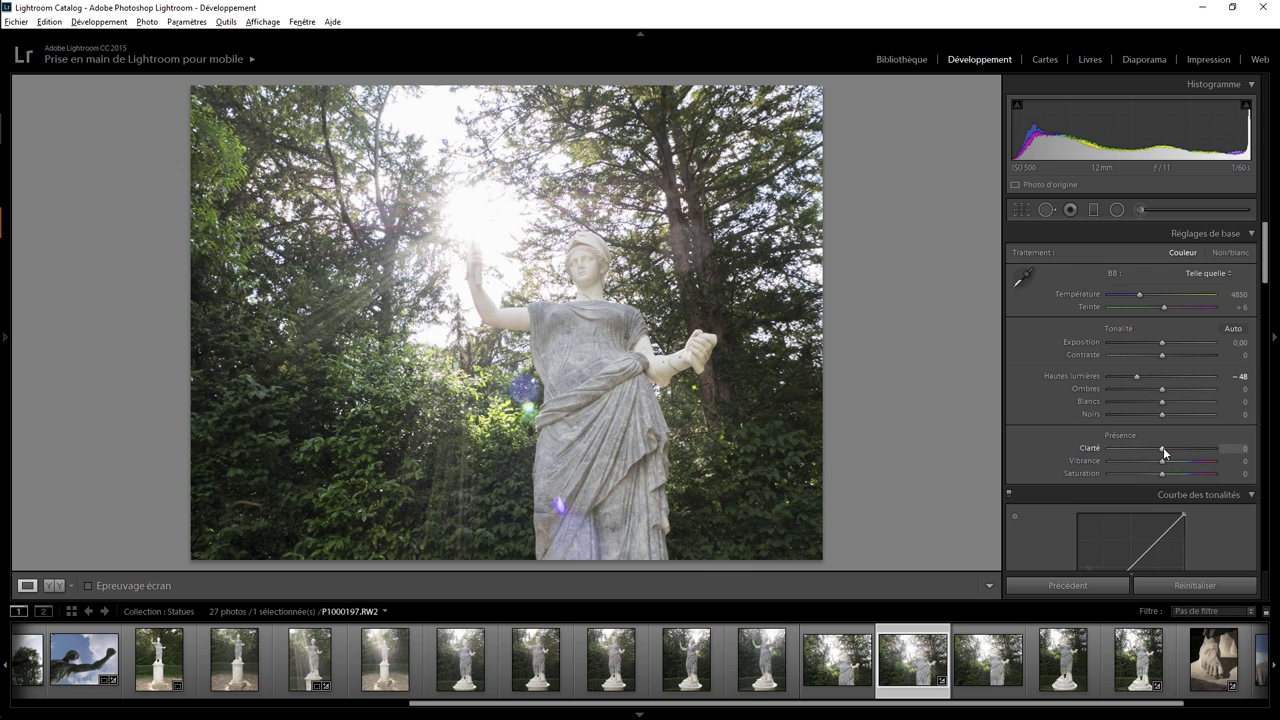
drag(1162, 448, 1192, 450)
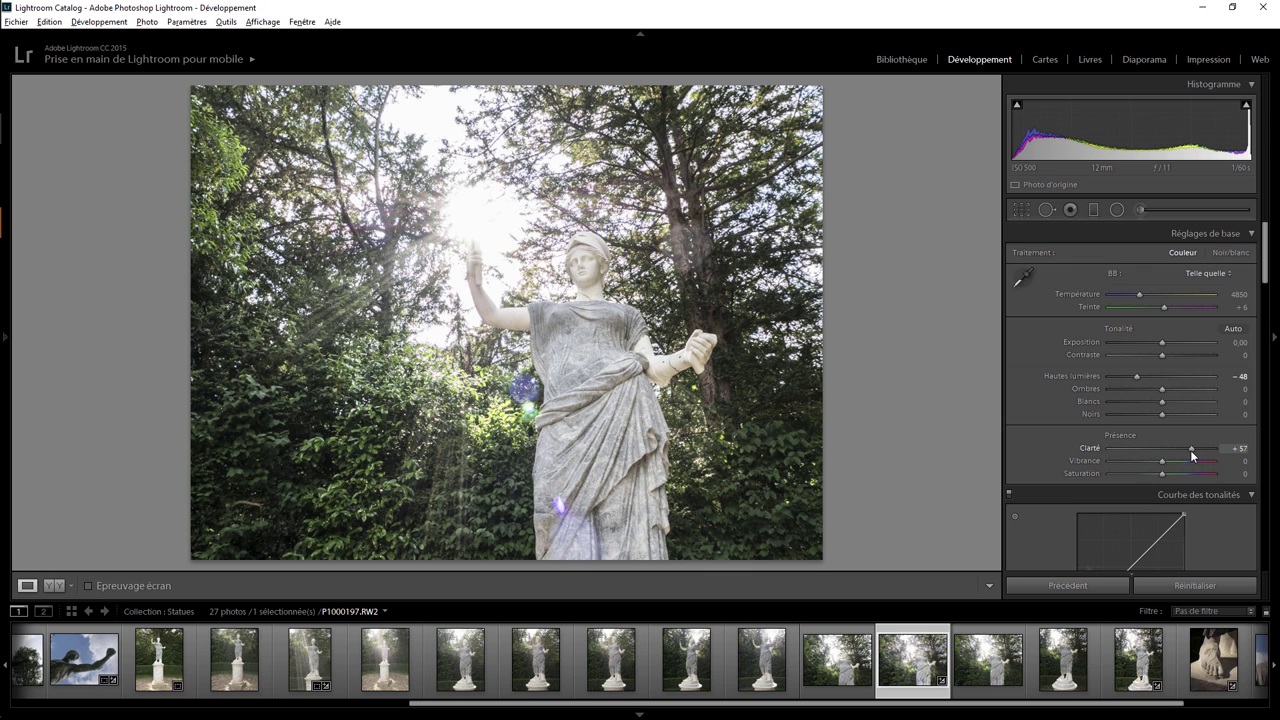
Step: Lower HSL luminance to −44 for Yellow and −82 for Green, then return to the Basic panel
drag(1266, 288, 1263, 369)
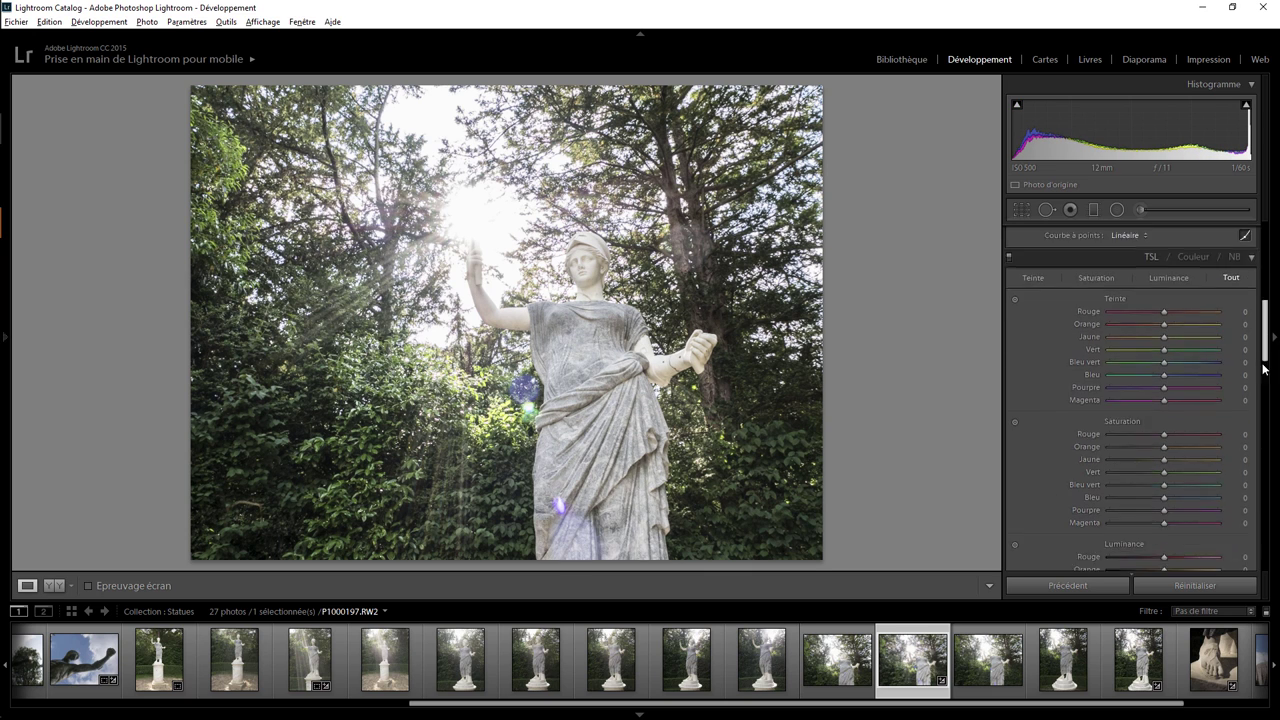
scroll(1263, 369, down, 5)
mouse_move(1164, 361)
mouse_down()
mouse_move(1116, 365)
mouse_move(1140, 352)
mouse_up()
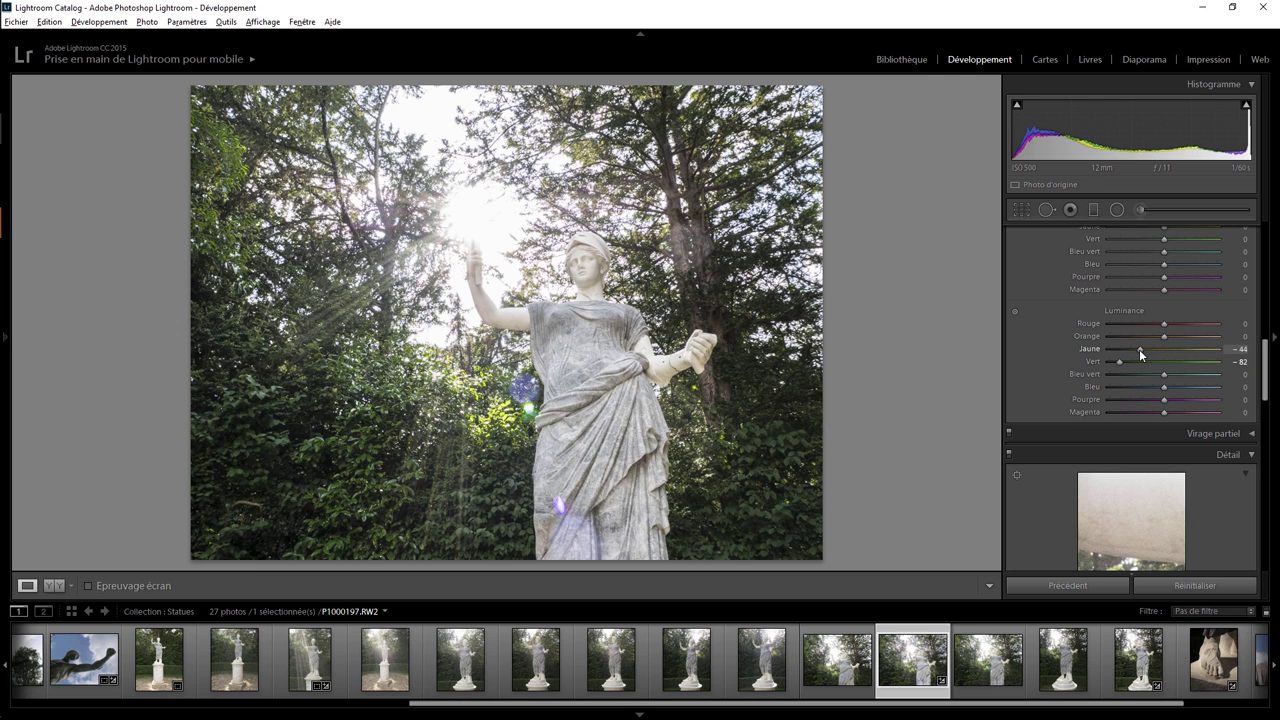
drag(1266, 370, 1273, 259)
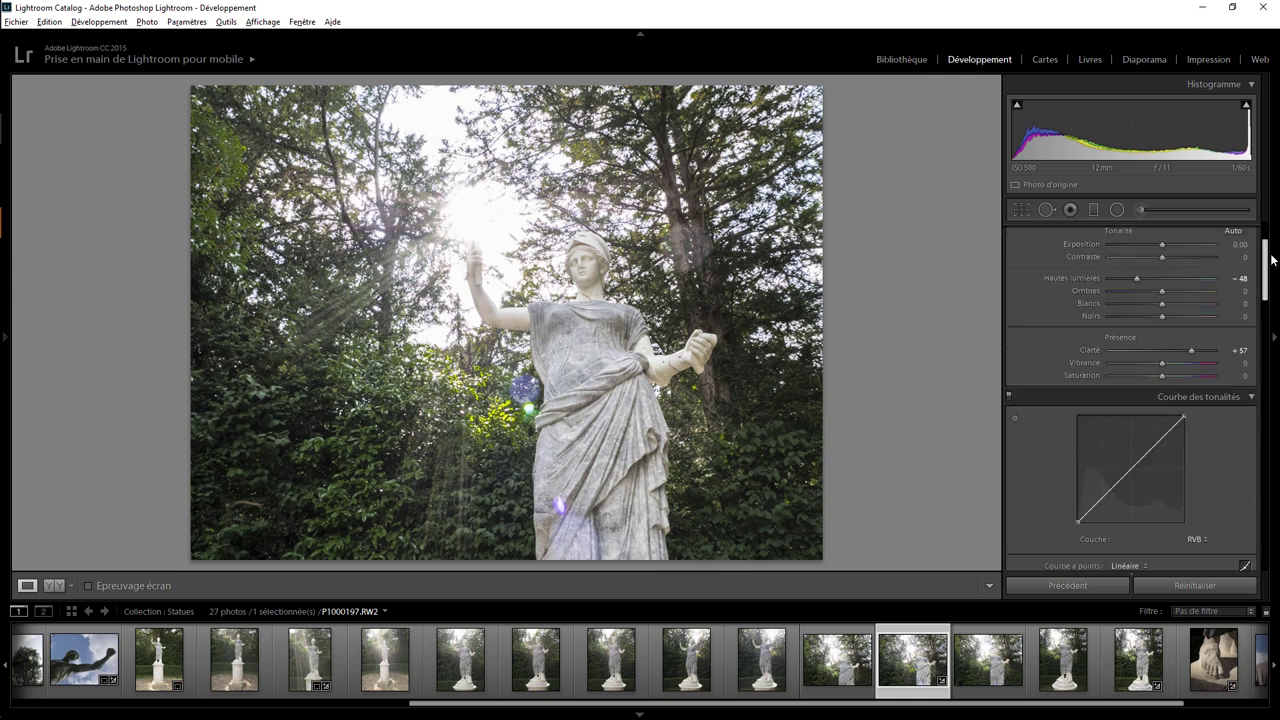
Step: Crop P1000197 to the 2 x 3 / 4 x 6 aspect, shift the photo up slightly, and apply
click(1021, 209)
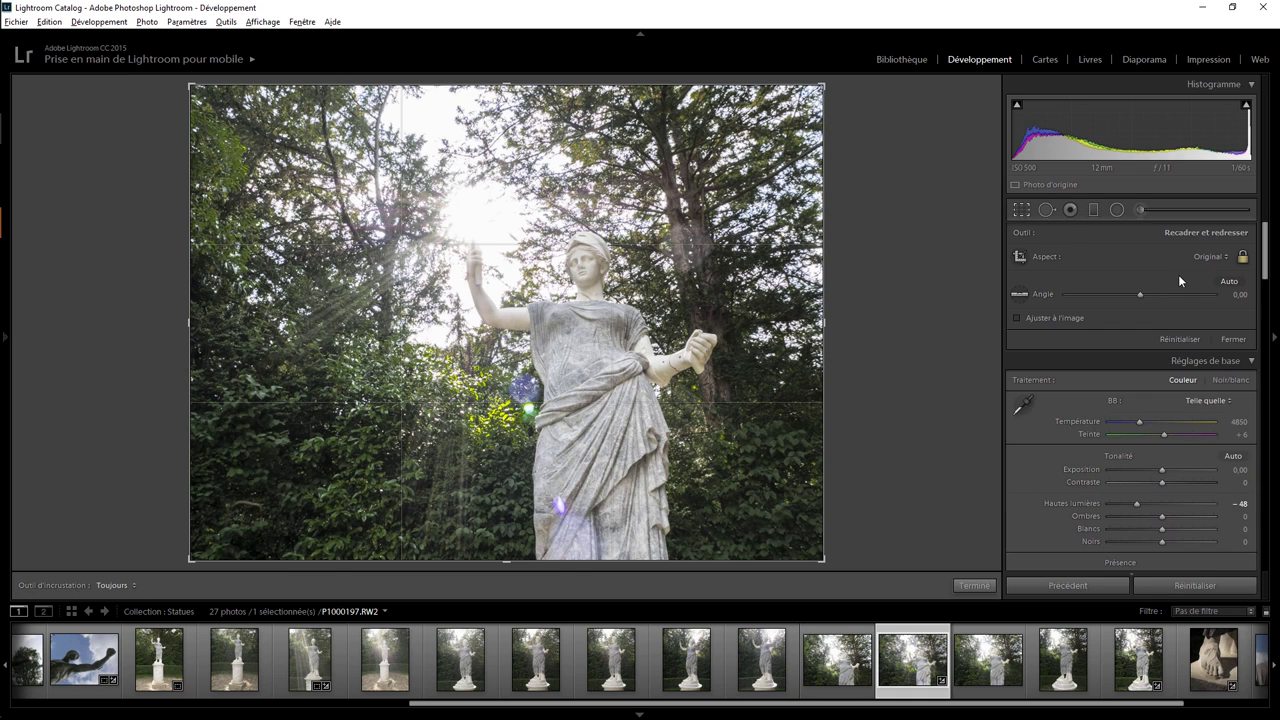
click(1207, 257)
click(1090, 385)
drag(646, 368, 645, 355)
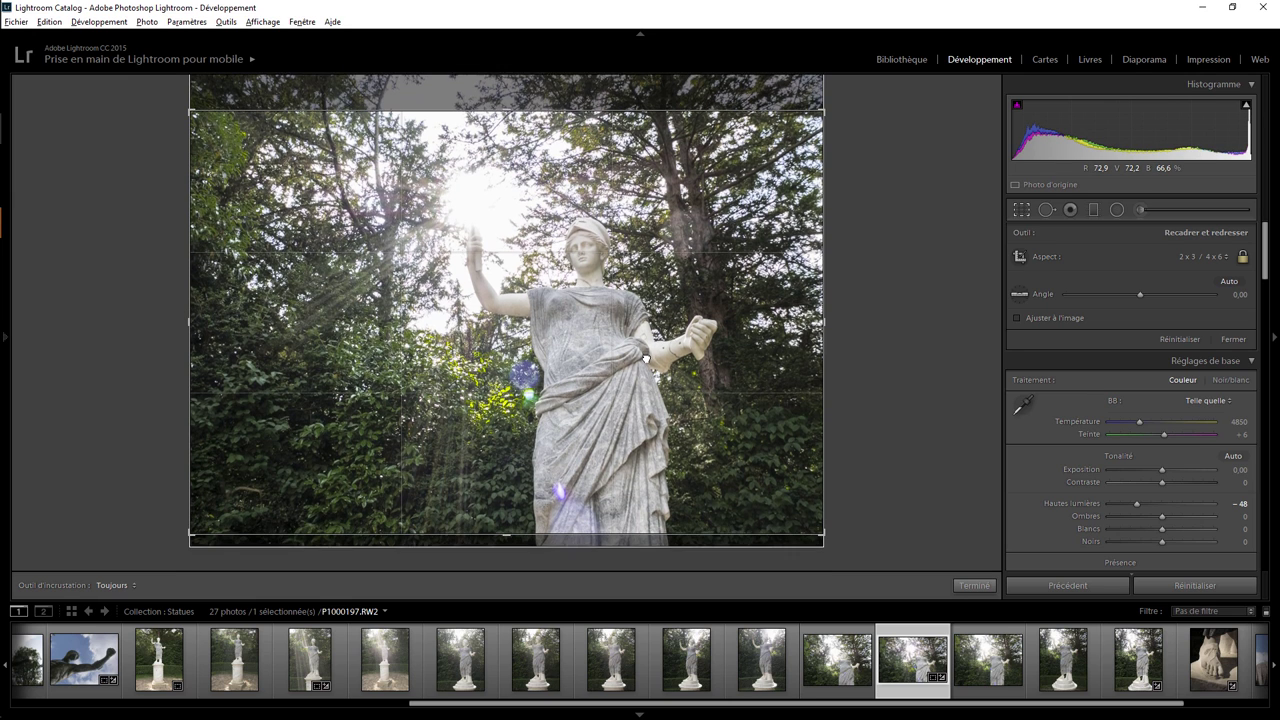
key(Return)
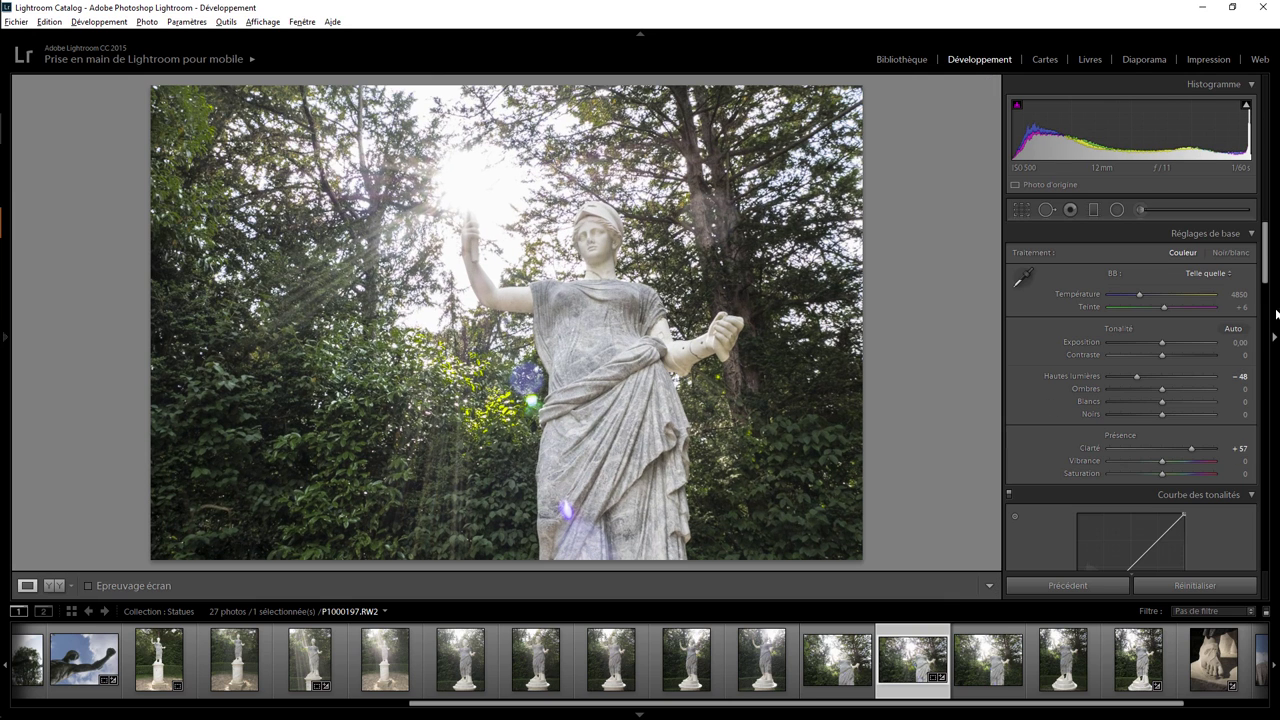
Step: Set the Post-Crop Vignetting Gain in Effects to −31
drag(1267, 275, 1273, 470)
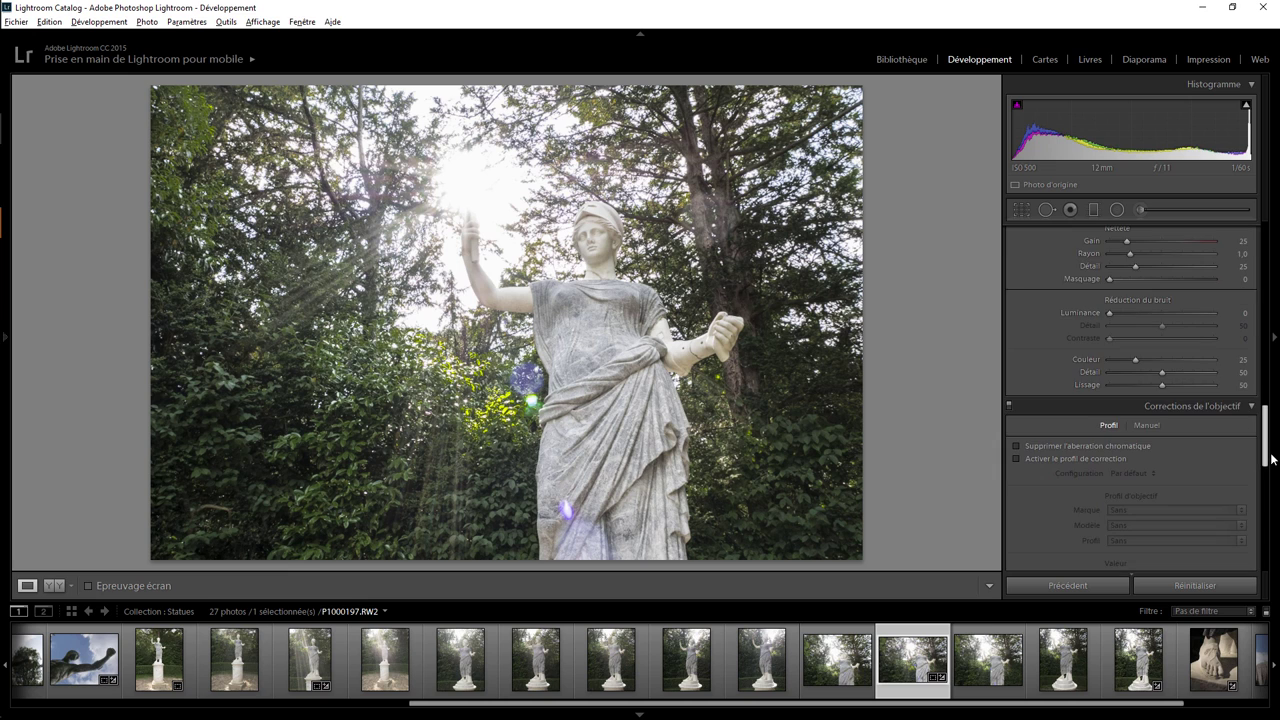
scroll(1161, 490, down, 8)
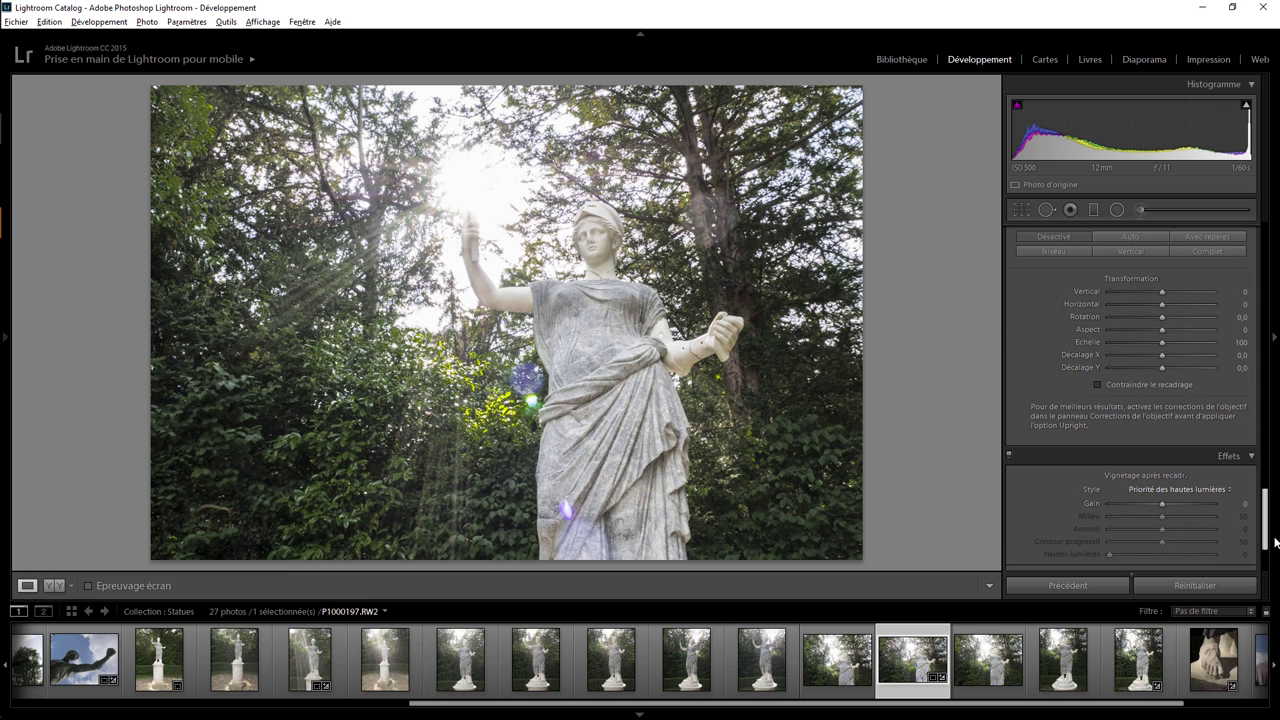
drag(1161, 503, 1148, 505)
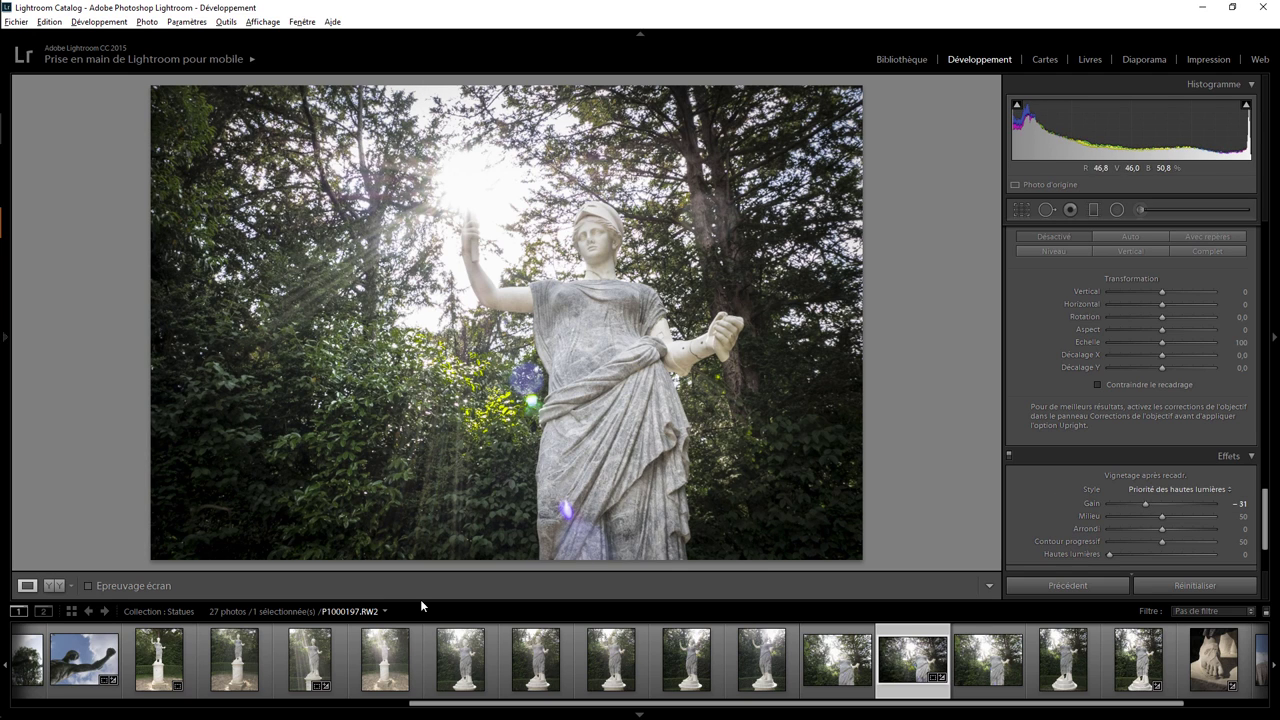
Step: Glance at the statue-on-pedestal photo, then return to the sunlit statue and scroll the filmstrip
click(156, 670)
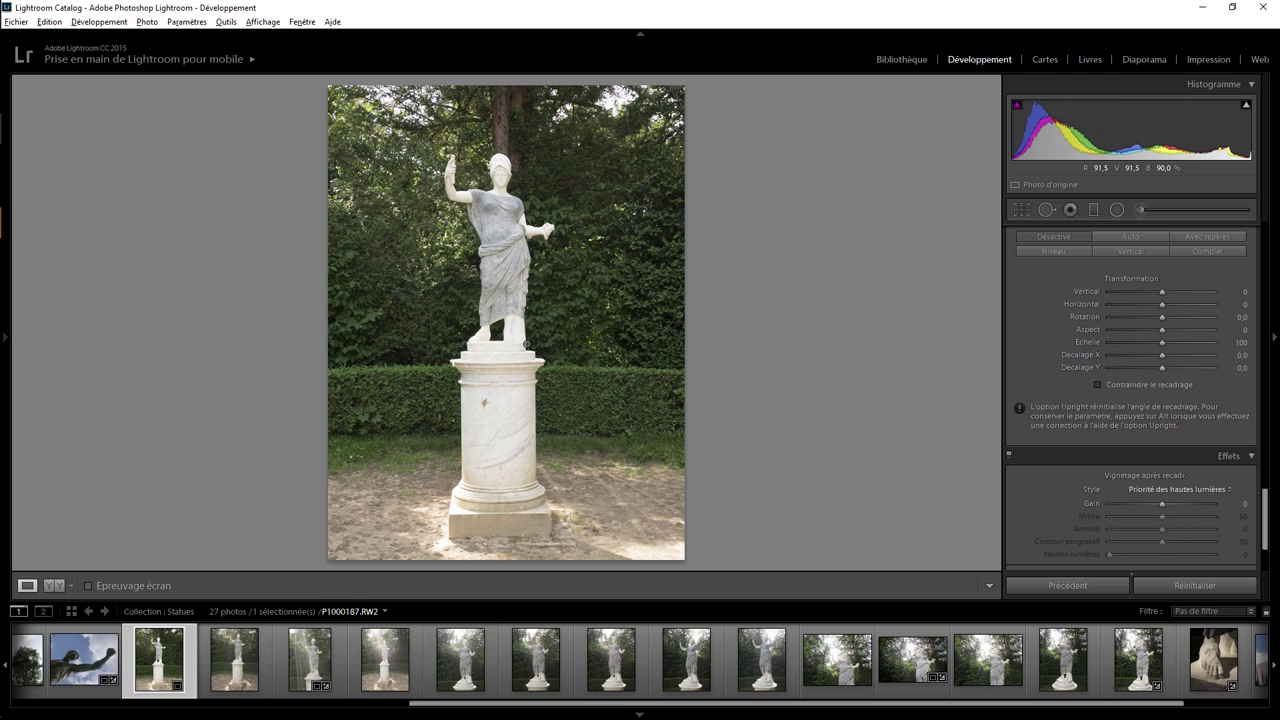
click(912, 660)
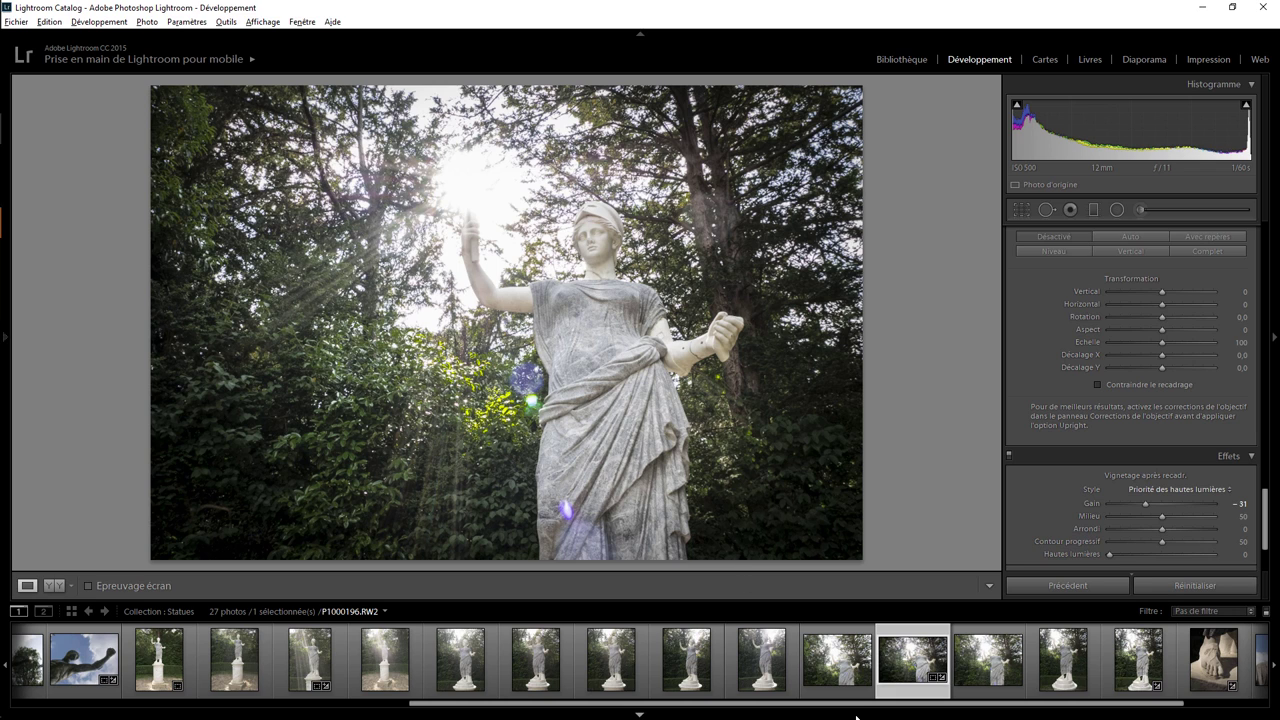
drag(843, 705, 984, 714)
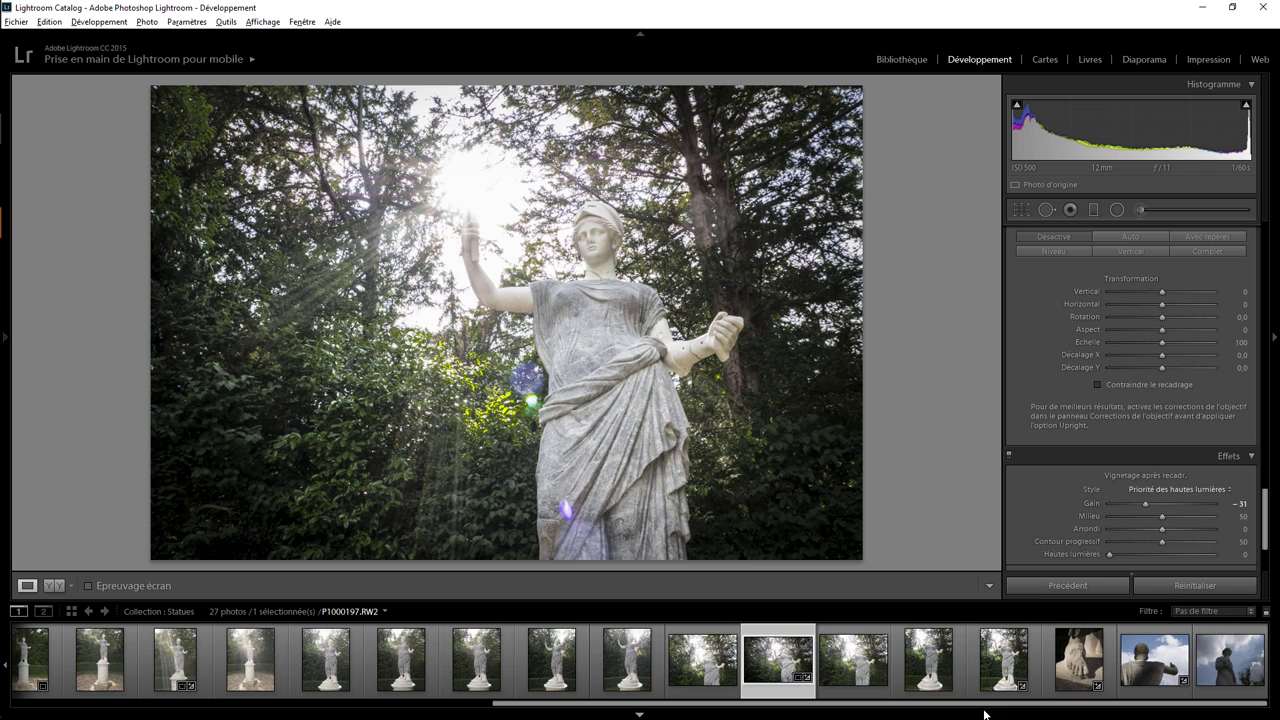
Step: Browse the foot close-up, pedestal, black-and-white benches and white-statue-by-hedges photos
click(1075, 672)
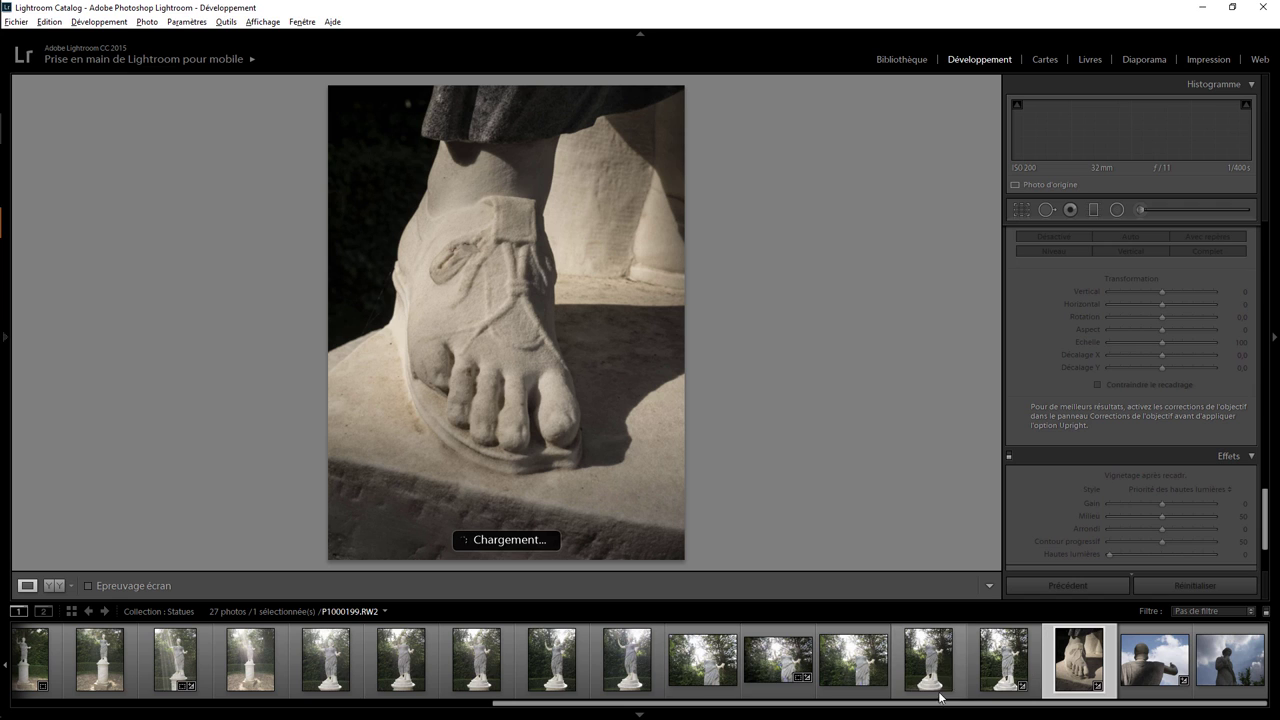
click(776, 672)
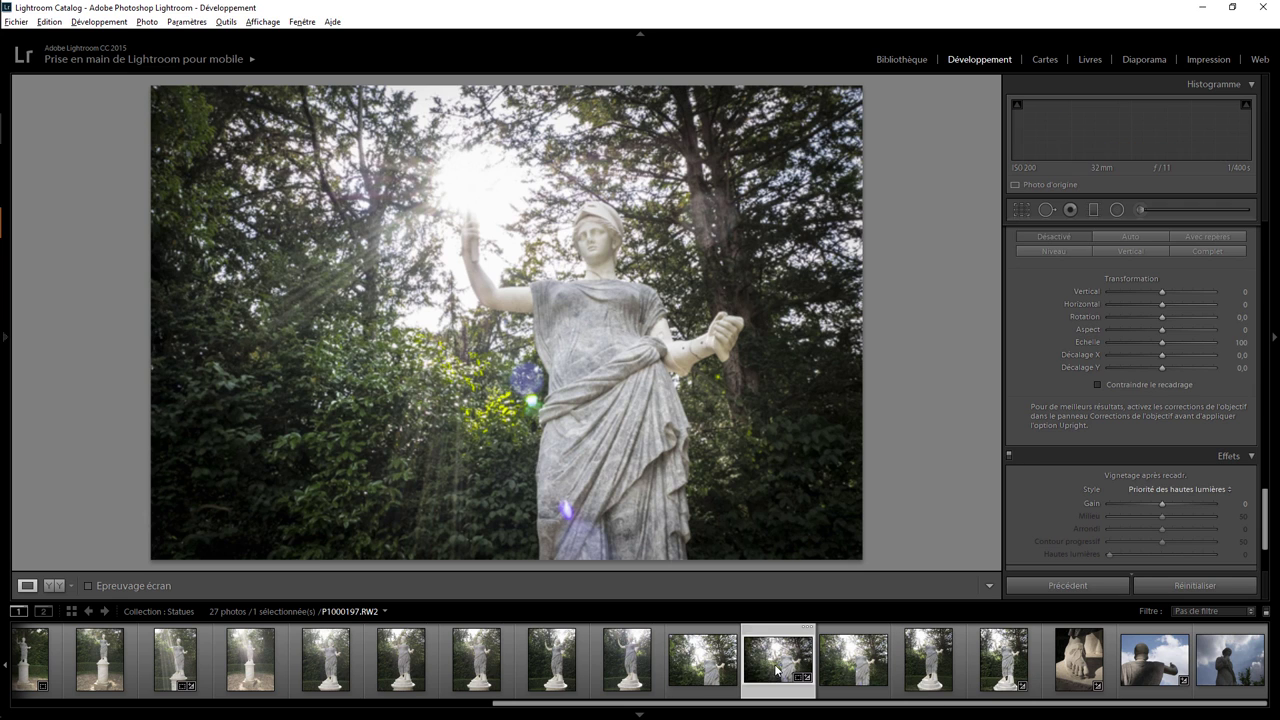
drag(711, 708, 246, 708)
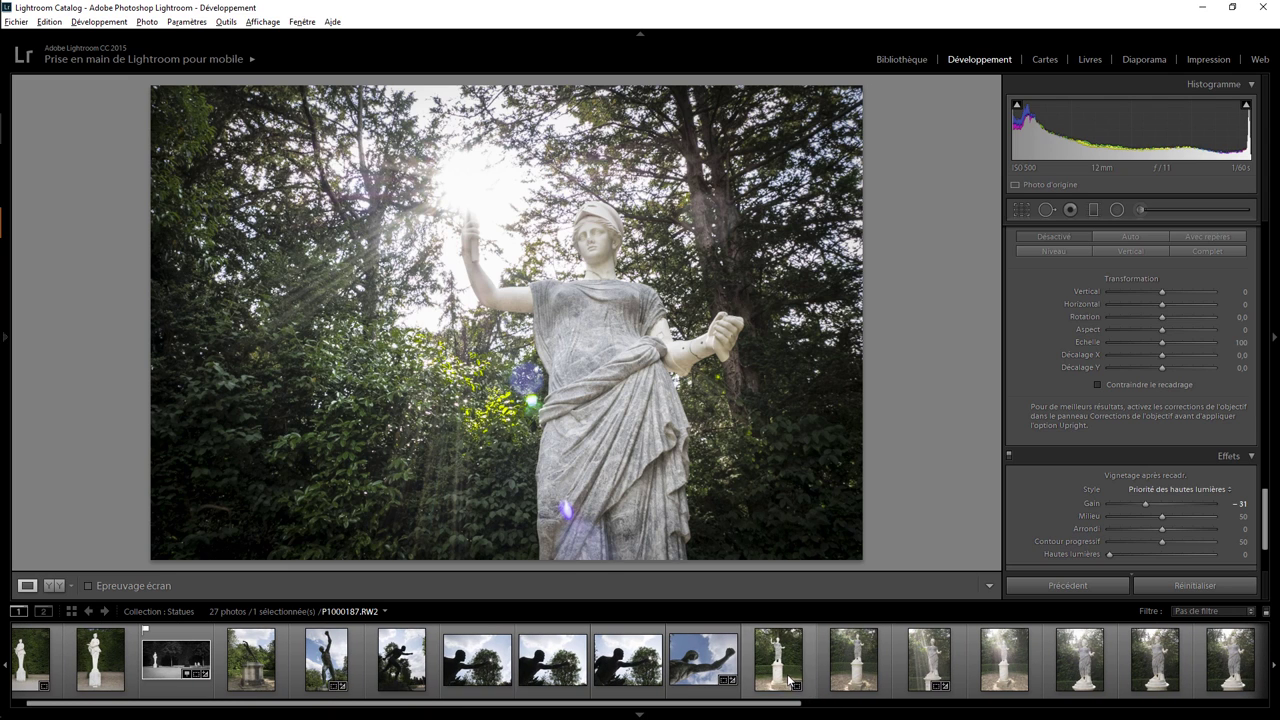
click(789, 681)
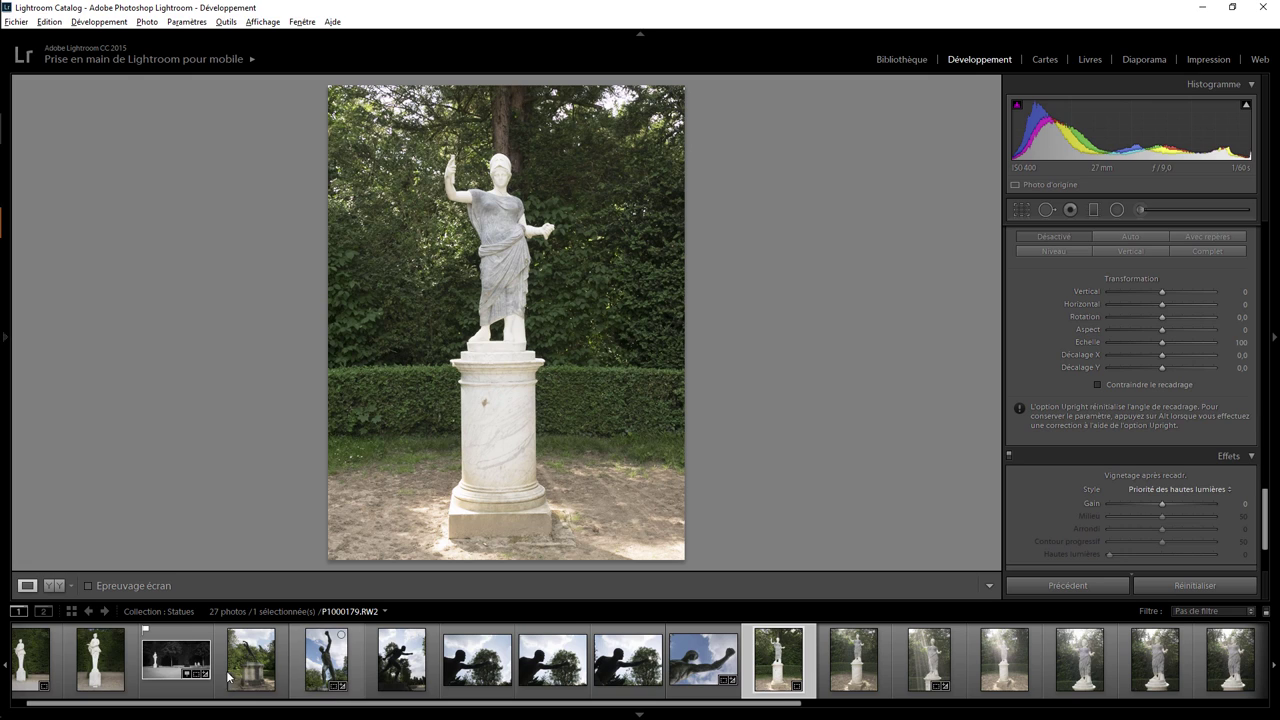
click(176, 660)
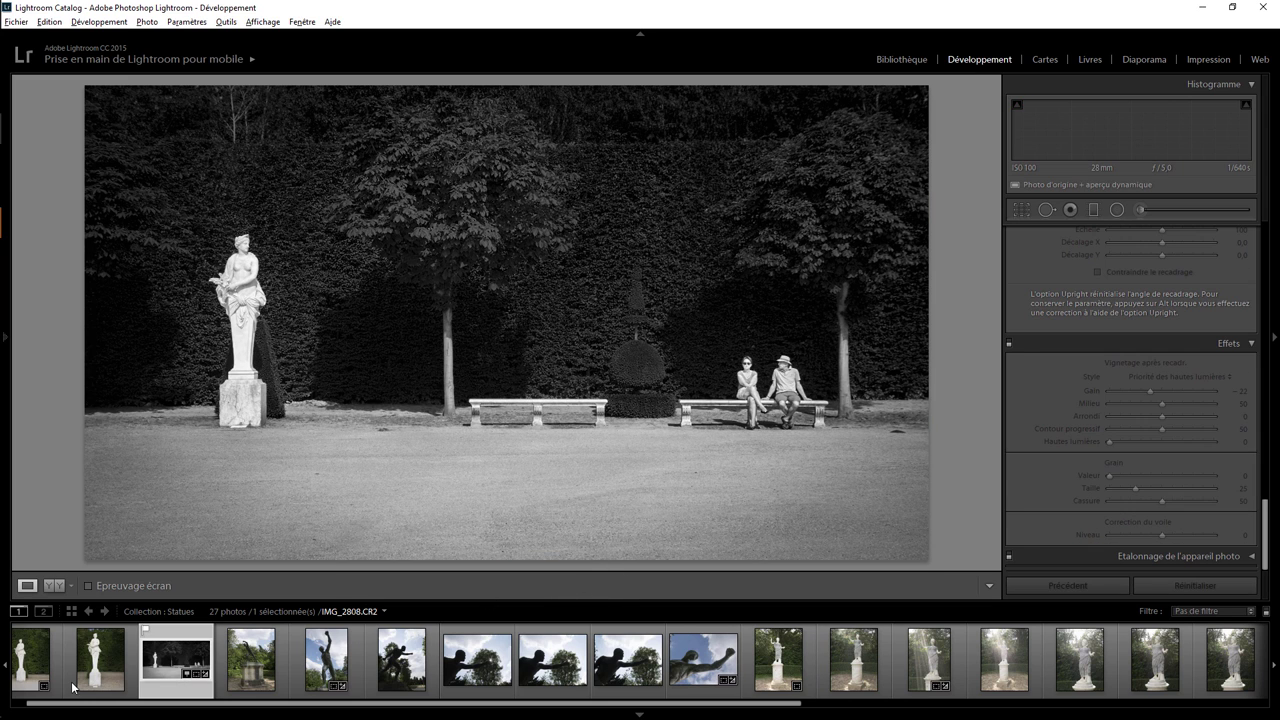
click(32, 660)
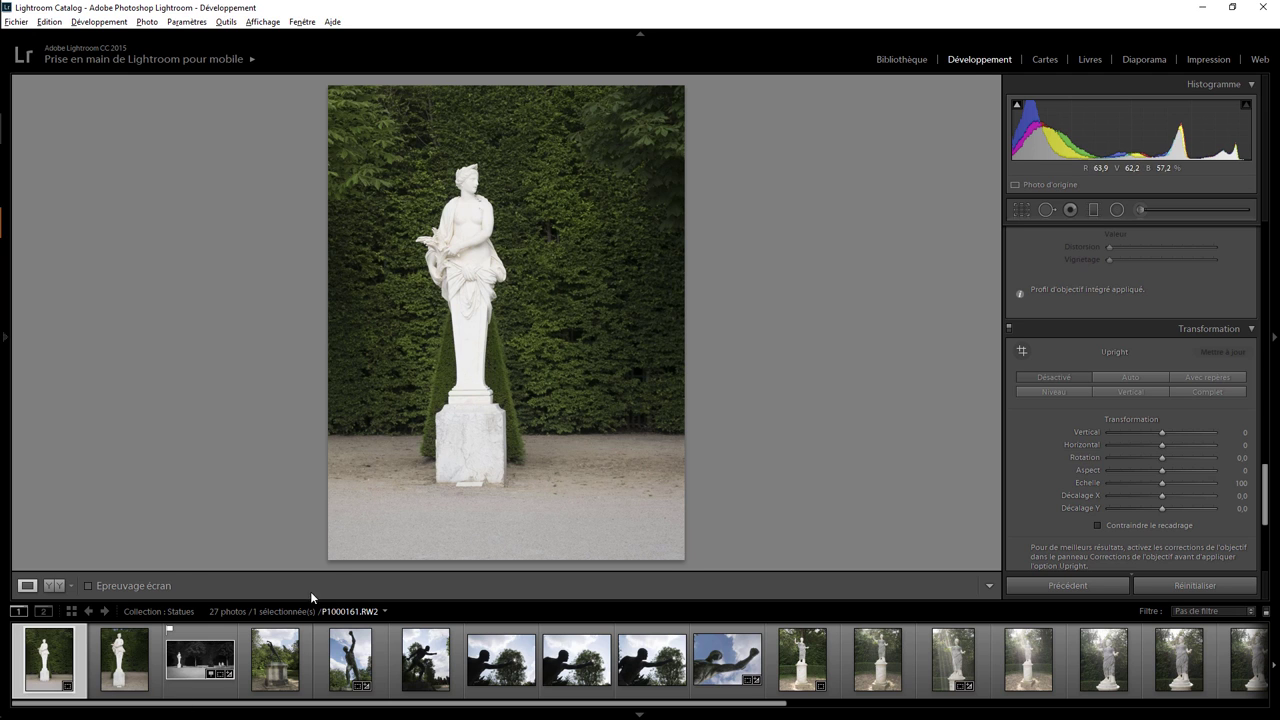
Step: Move through the sun-rays and sky bronze photos, ending on silhouetted statue P1000181
click(200, 660)
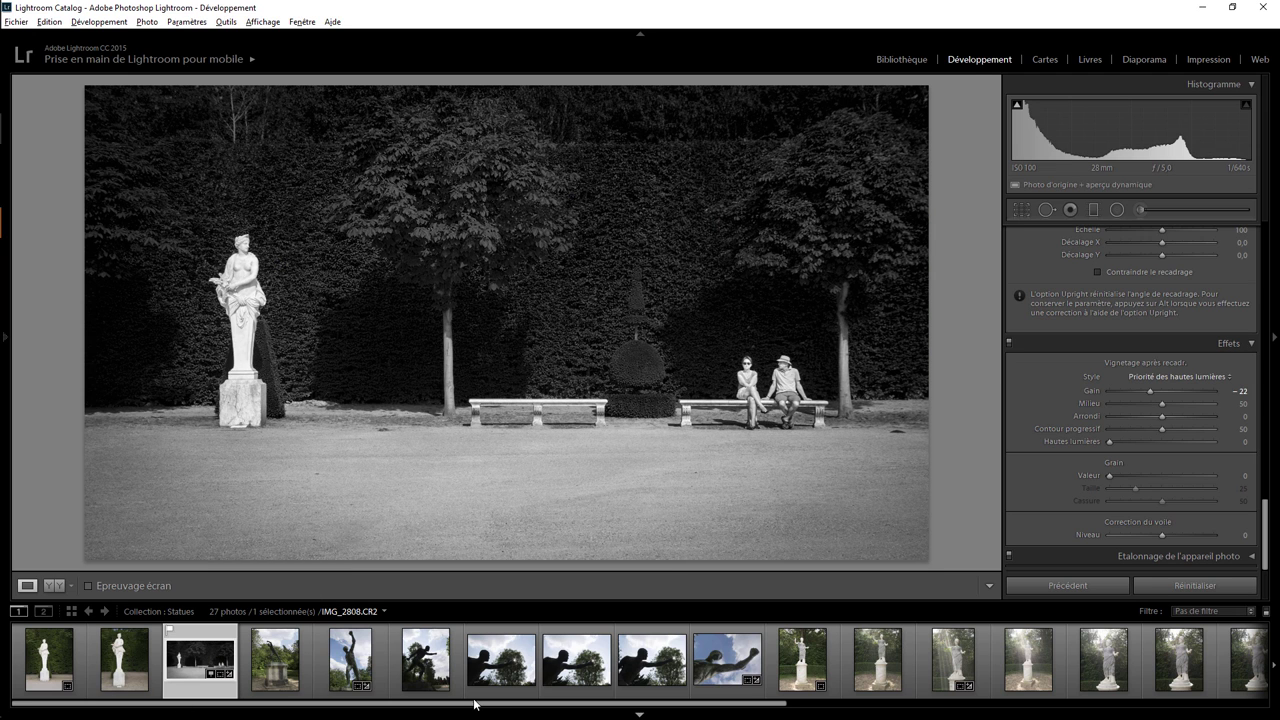
drag(474, 704, 698, 704)
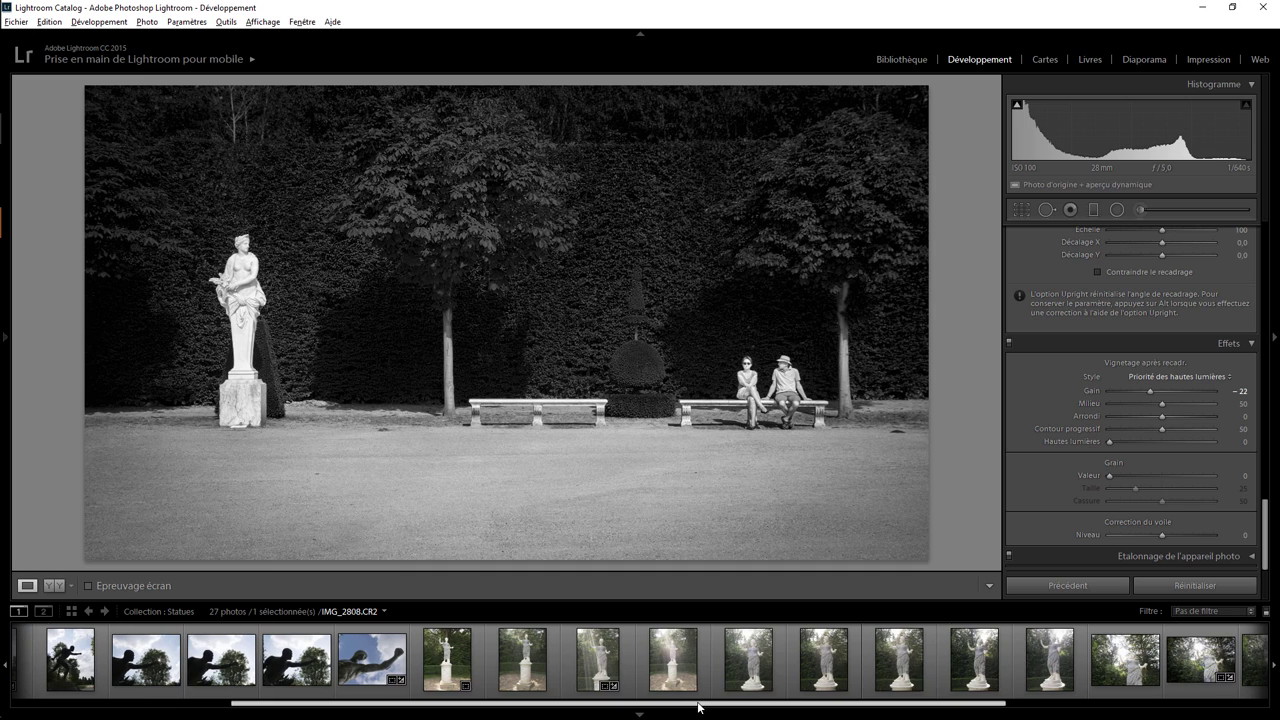
click(598, 662)
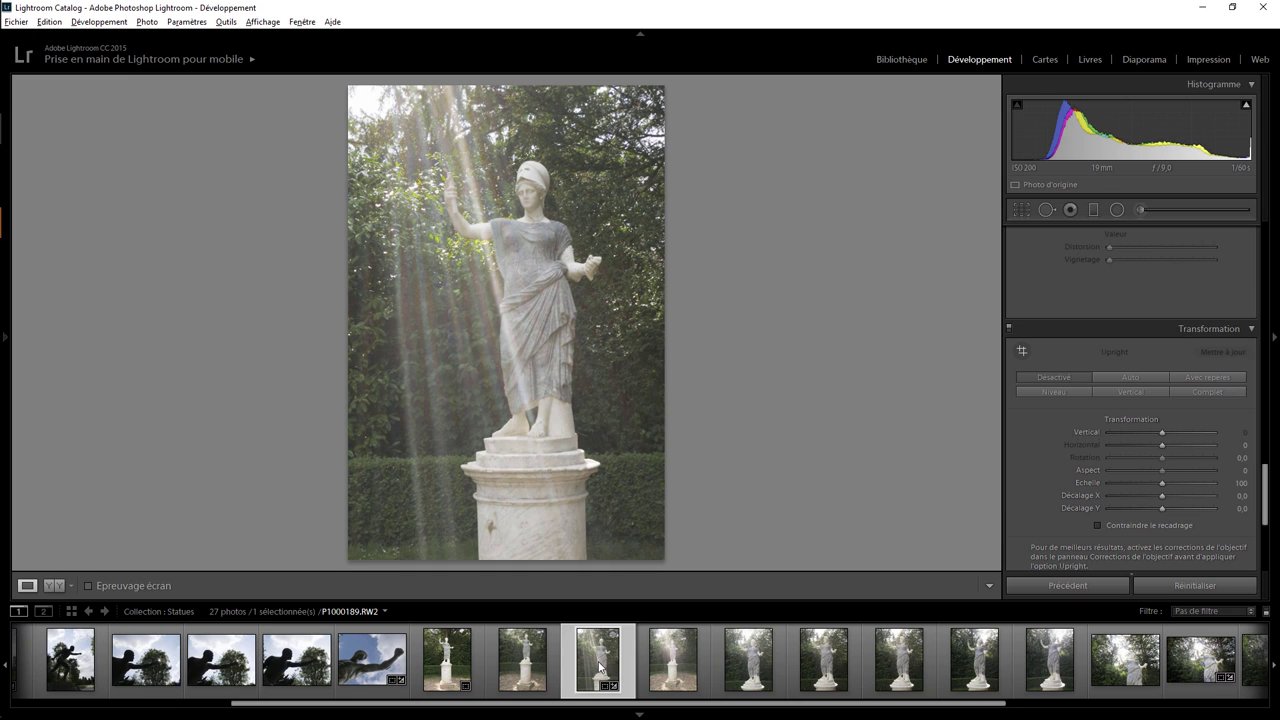
click(371, 660)
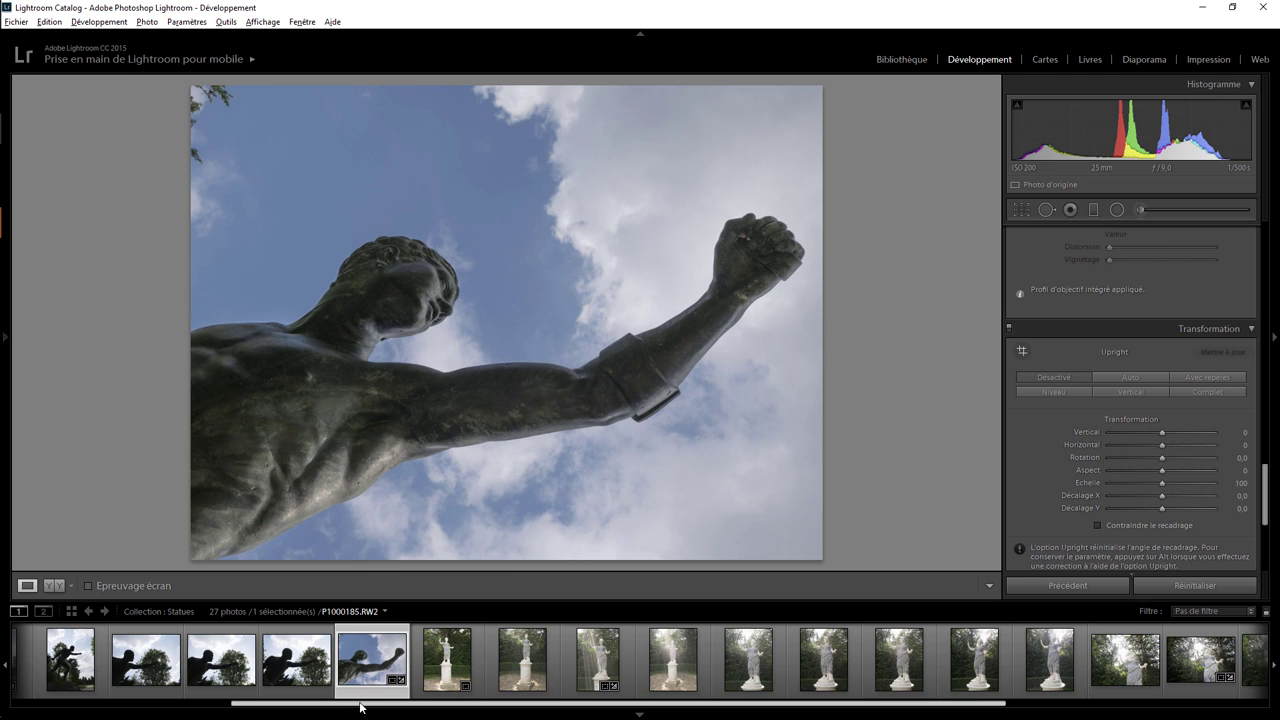
drag(347, 710, 239, 712)
click(248, 670)
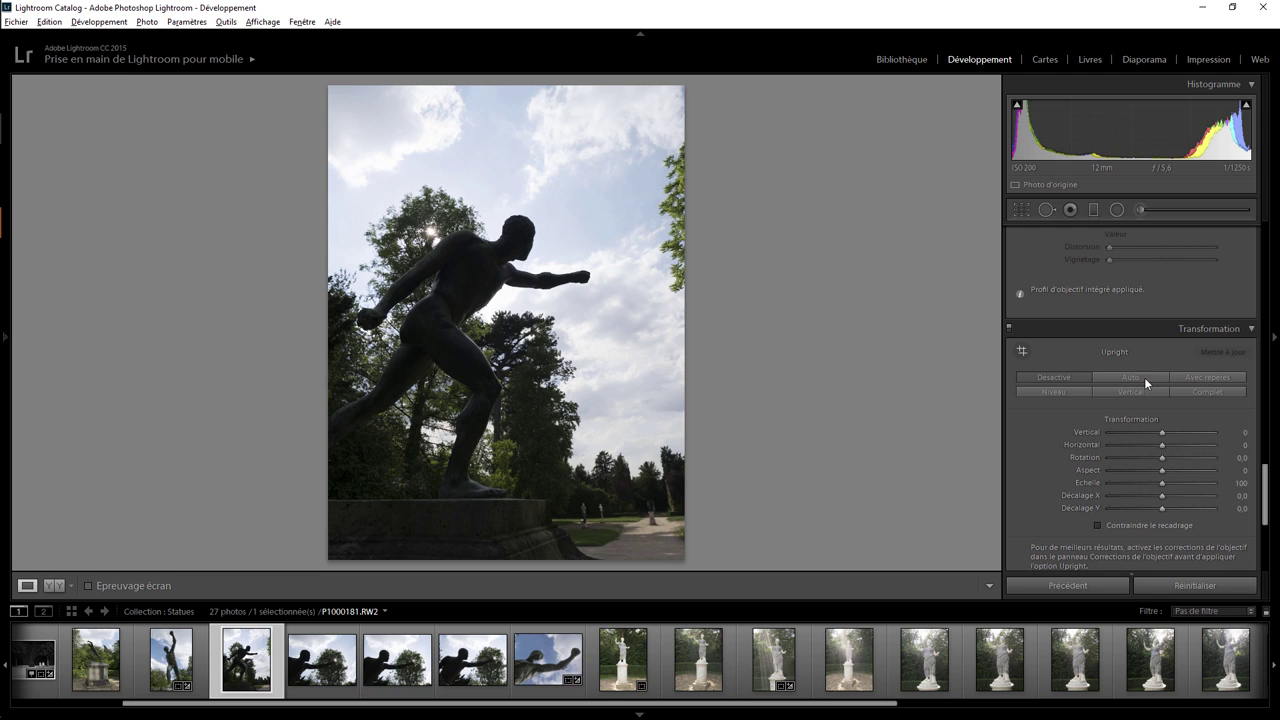
Step: Lift P1000181's Shadows to +67, then switch to raised-arm statue P1000185
drag(1271, 474, 1266, 250)
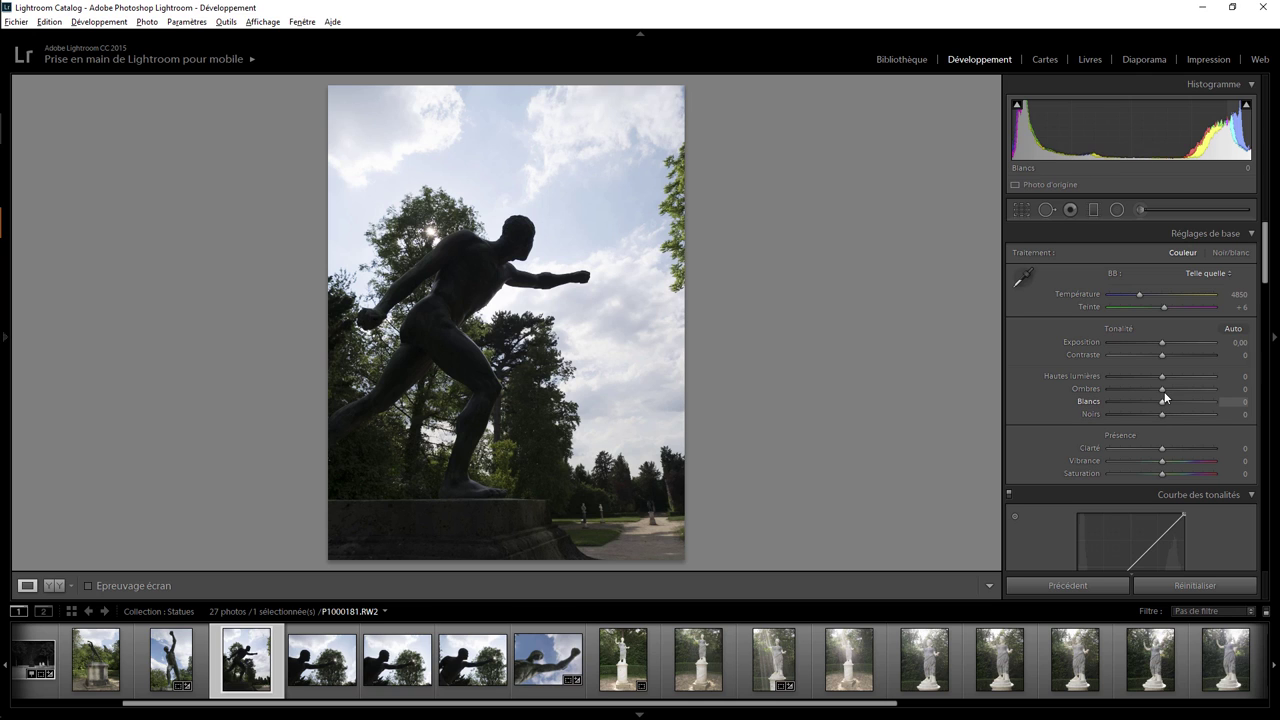
drag(1163, 389, 1200, 393)
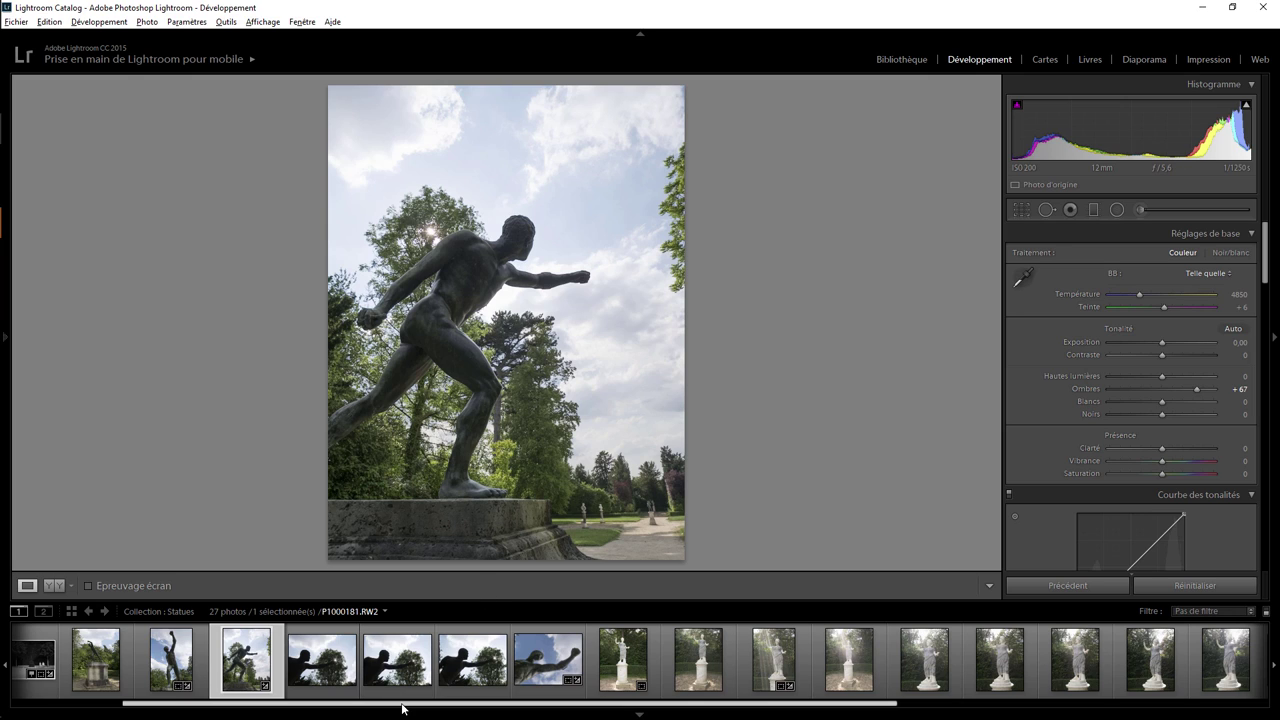
click(527, 681)
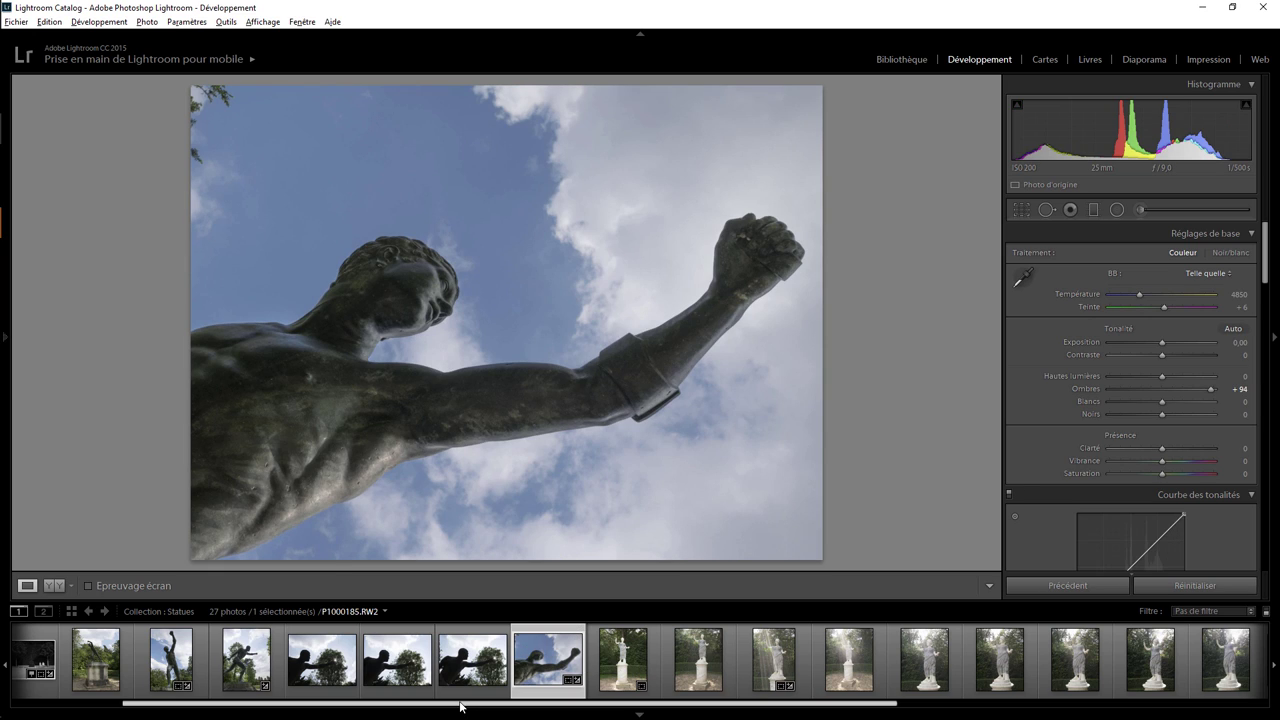
Step: Revisit sunlit statue P1000197, then open white pedestal statue P1000187 from the filmstrip
drag(463, 705, 617, 701)
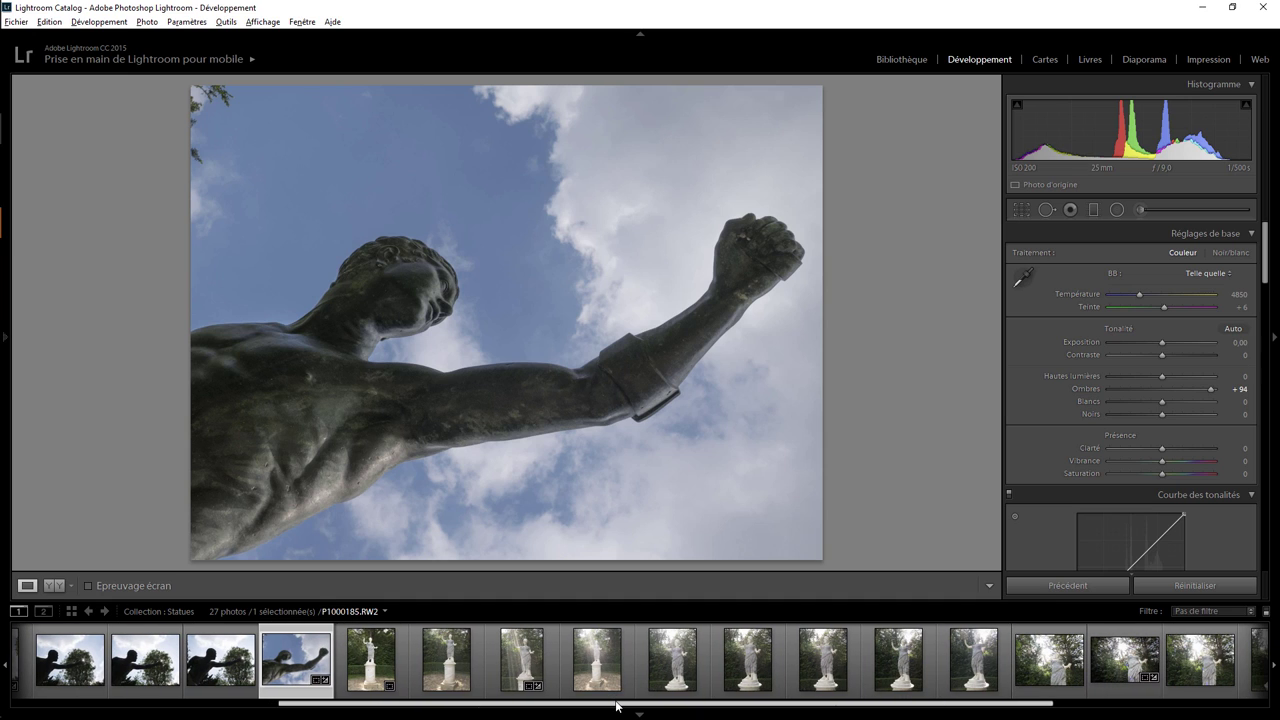
drag(608, 709, 866, 711)
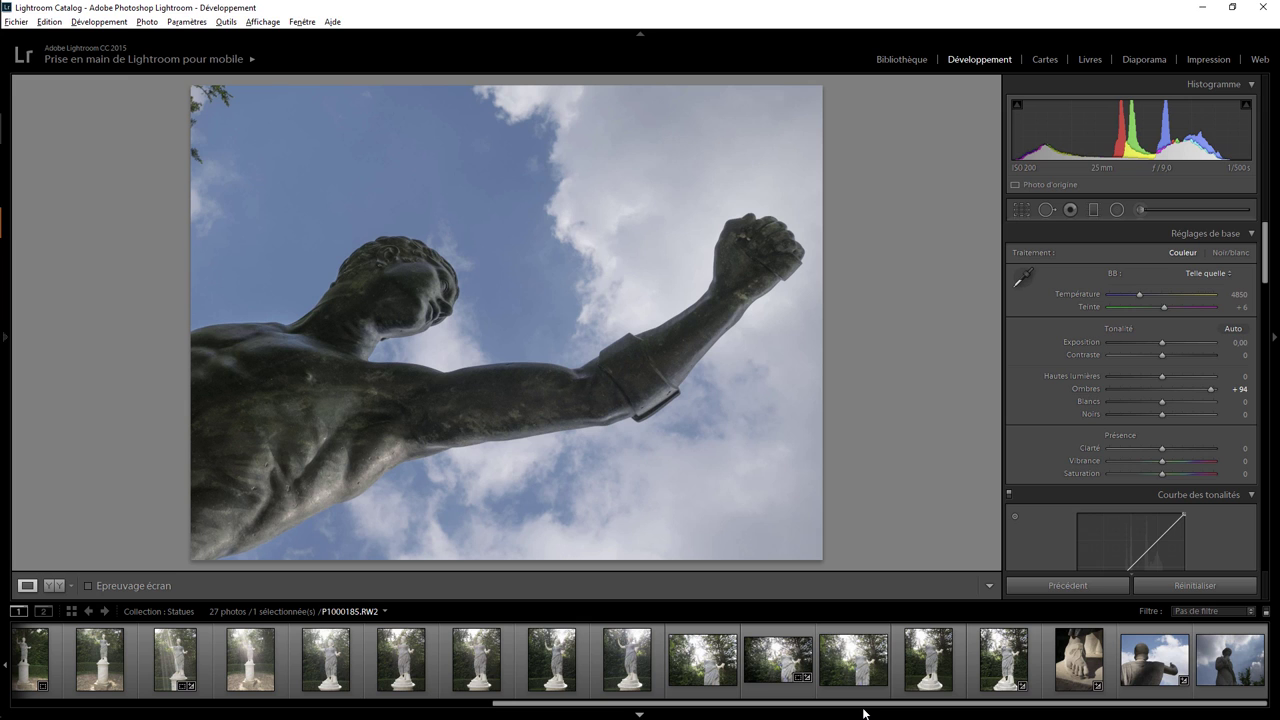
click(778, 660)
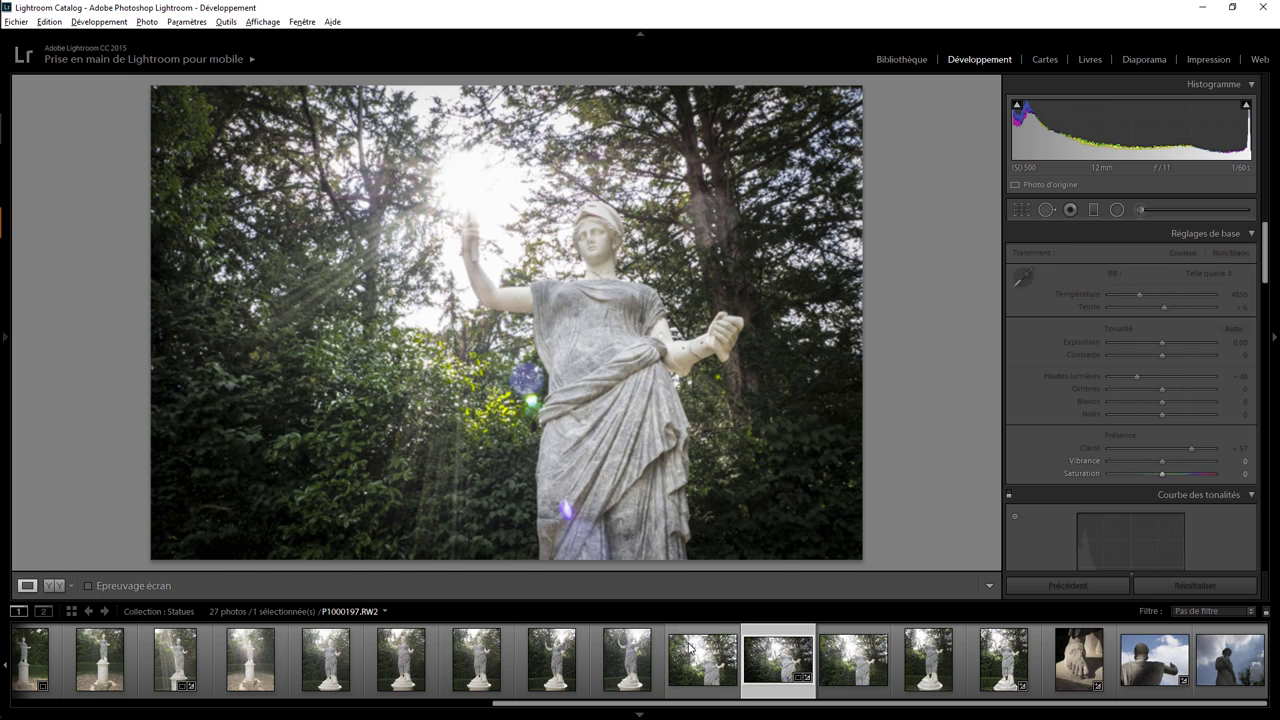
drag(517, 706, 410, 710)
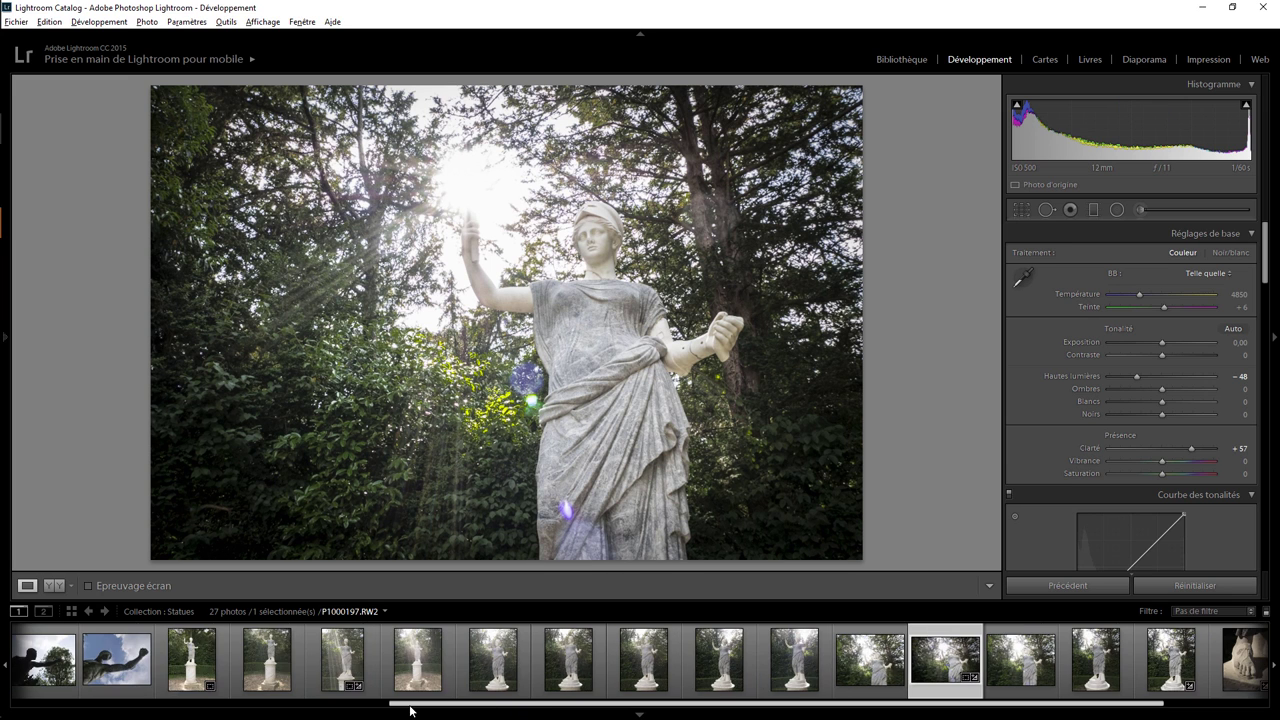
click(205, 676)
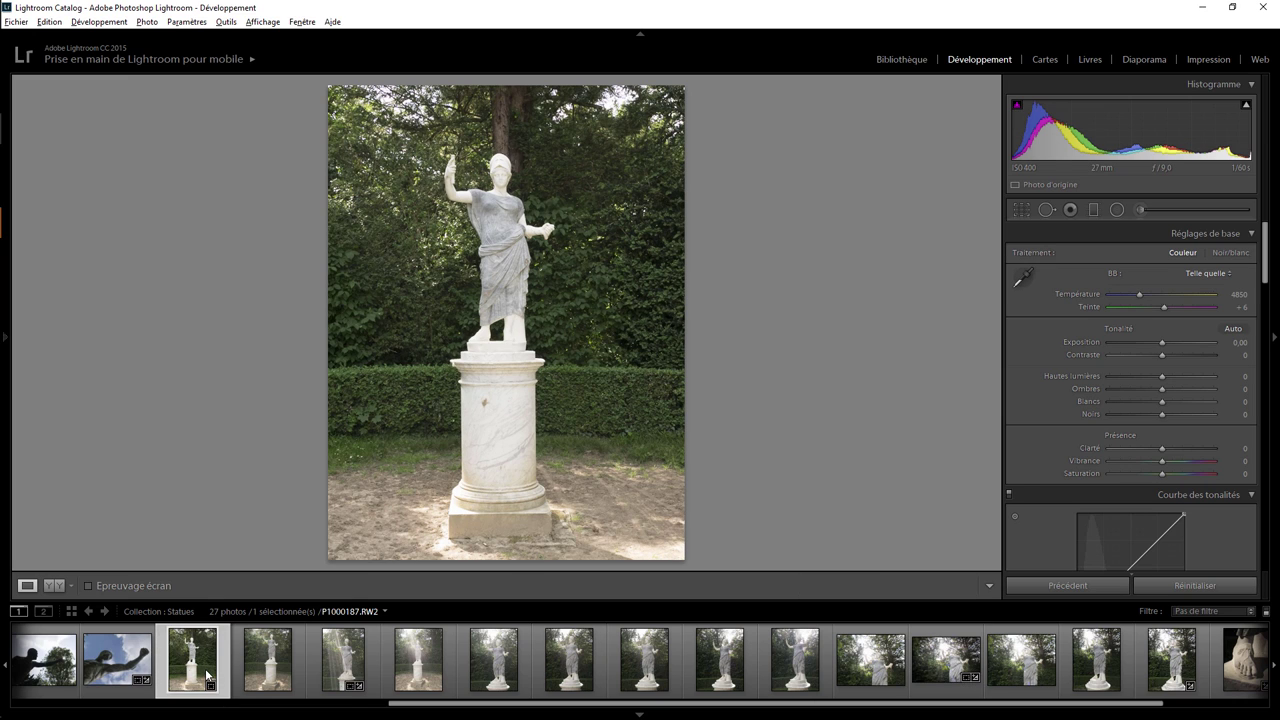